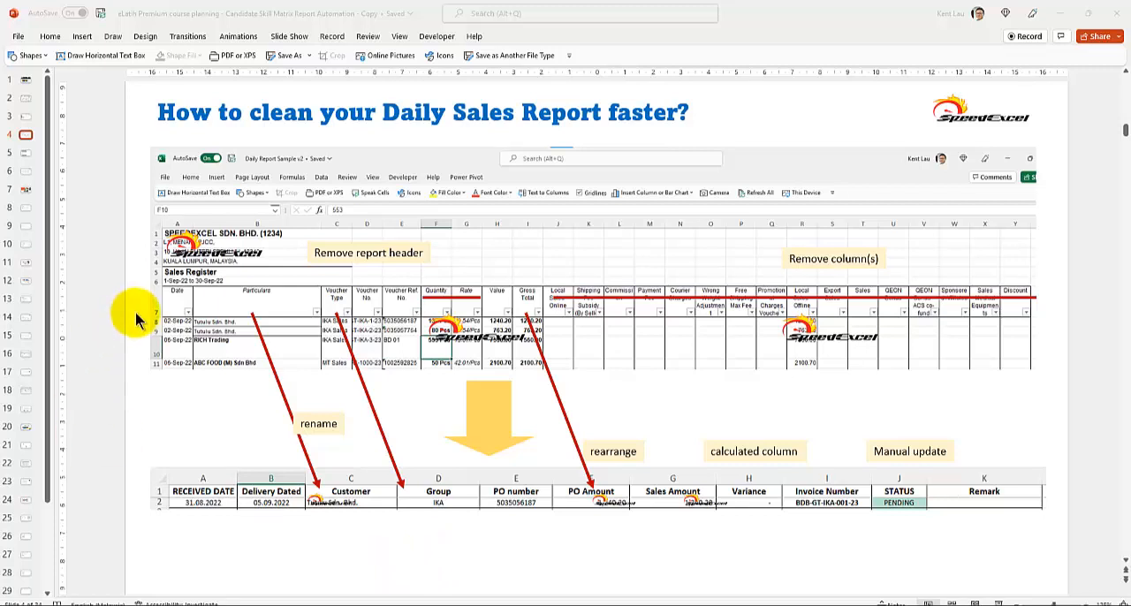
Switch to the Daily Report Automation workbook in Excel
click(178, 161)
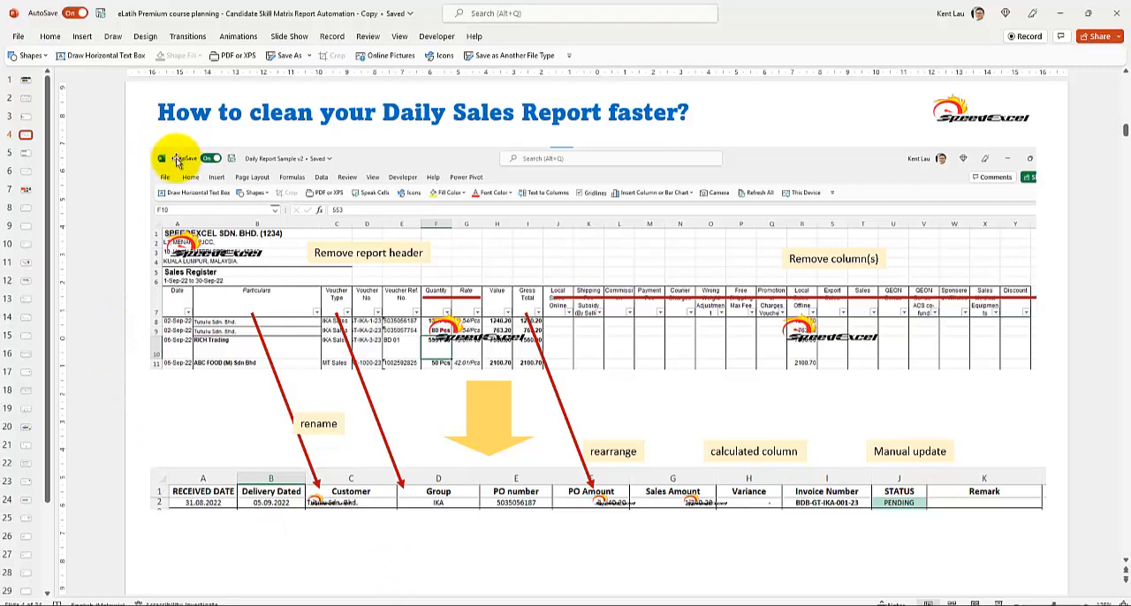
click(177, 162)
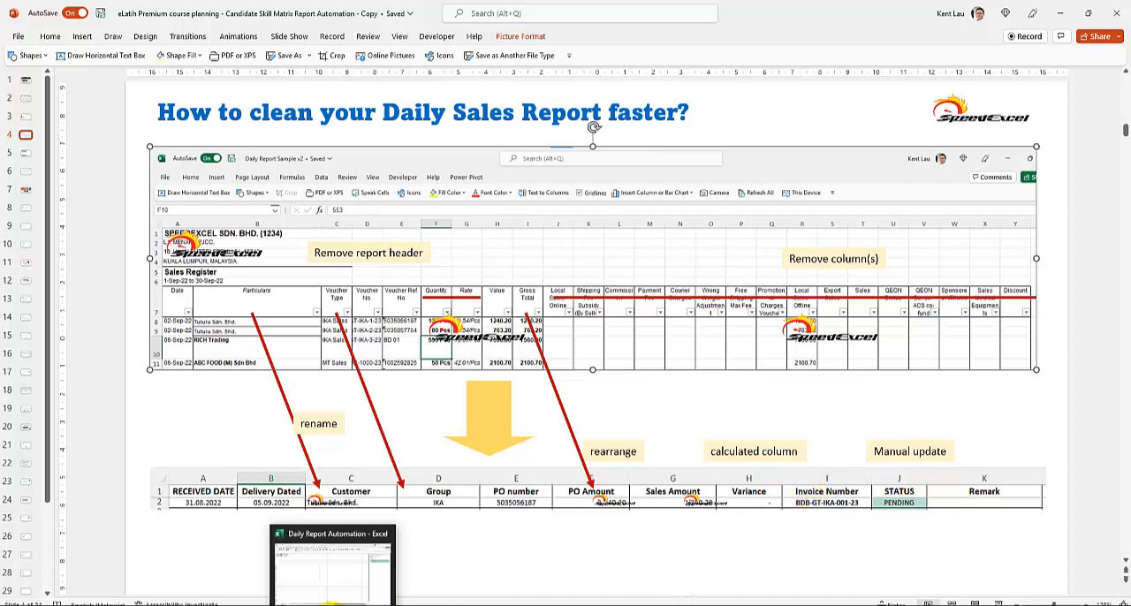
click(332, 603)
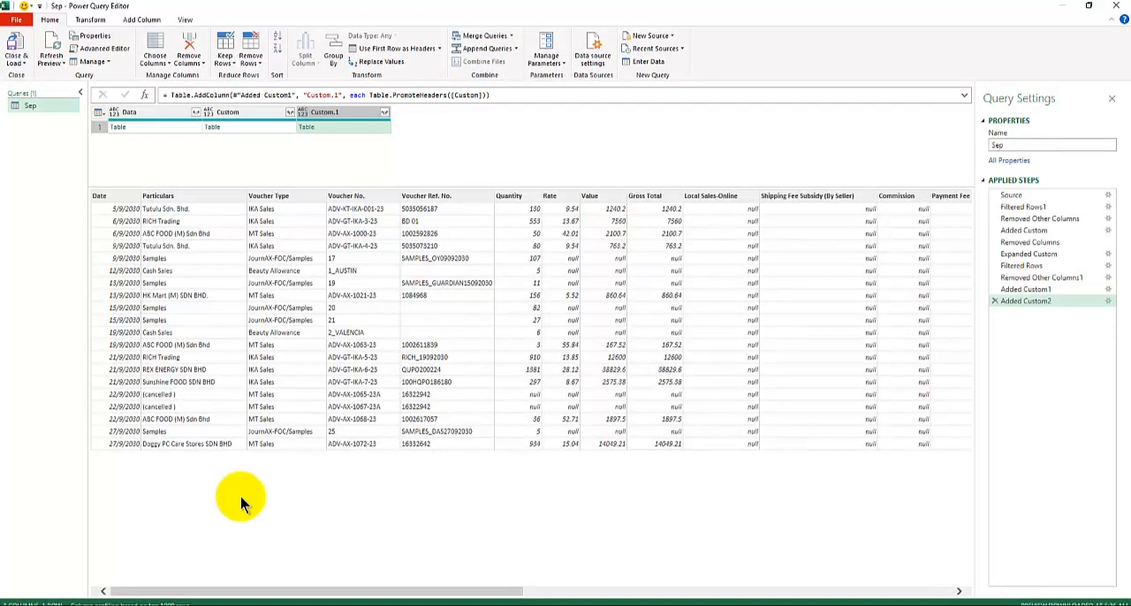
Examine the Sep query's applied steps one by one, from Source through Expanded Custom and back to Added Custom
click(1061, 197)
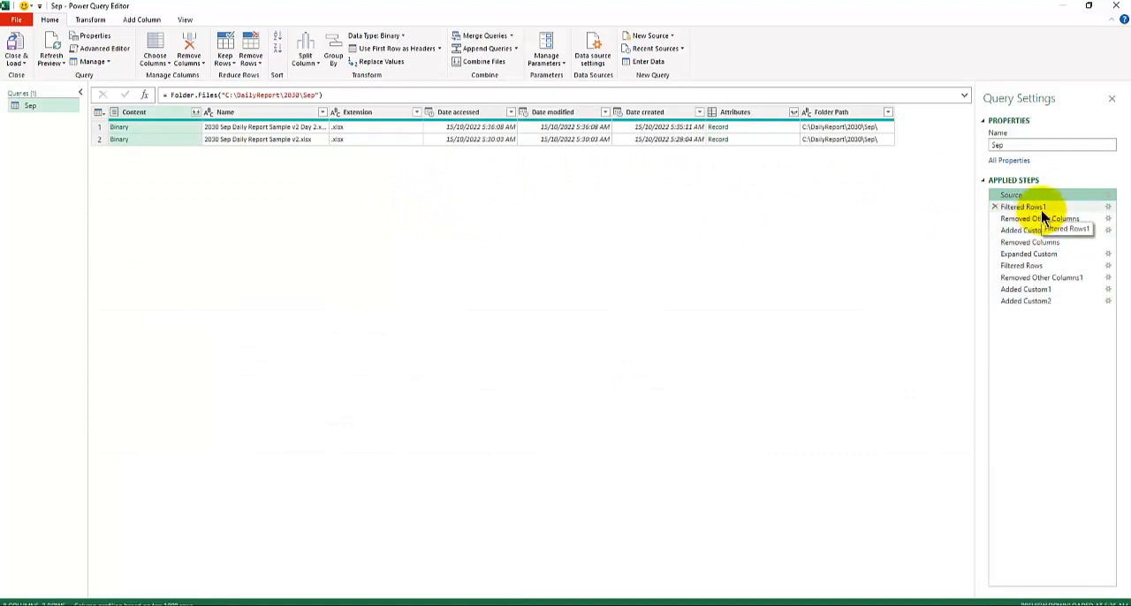
click(1042, 210)
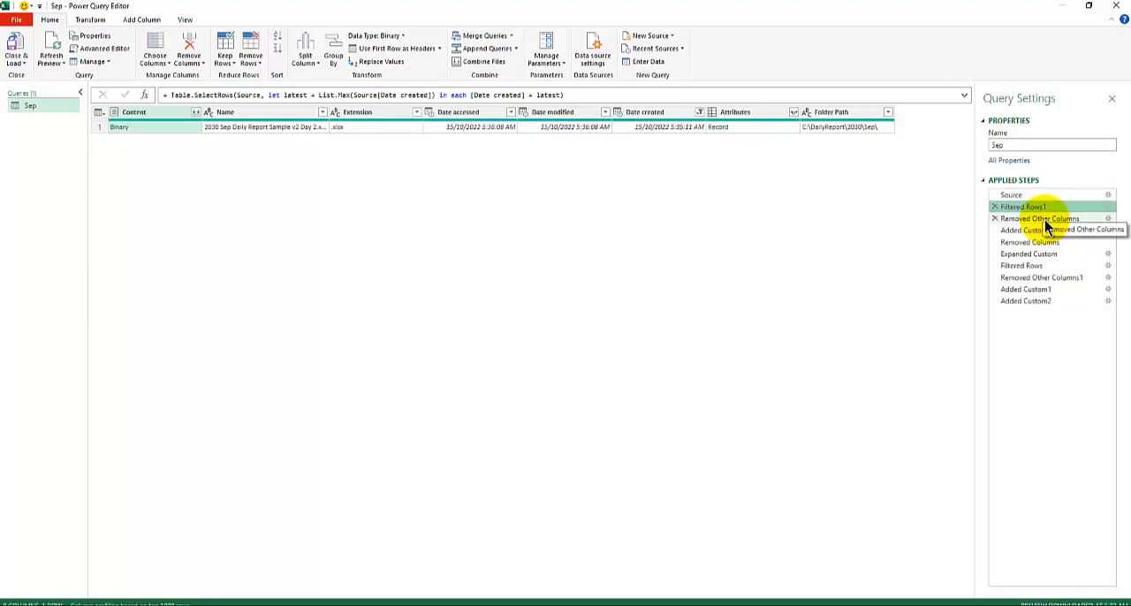
click(1046, 221)
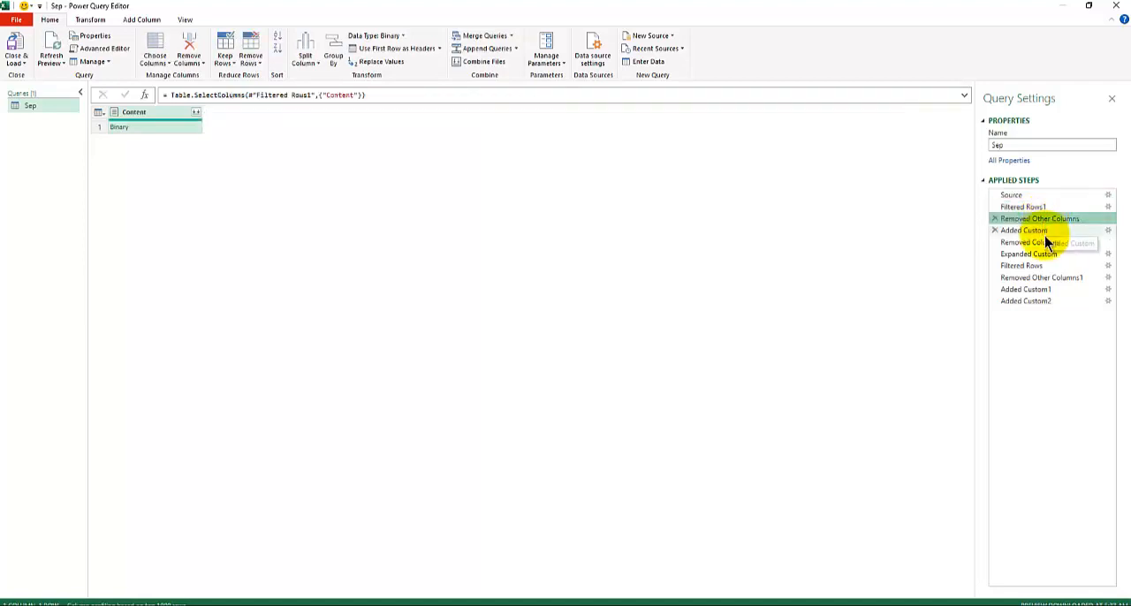
click(1047, 234)
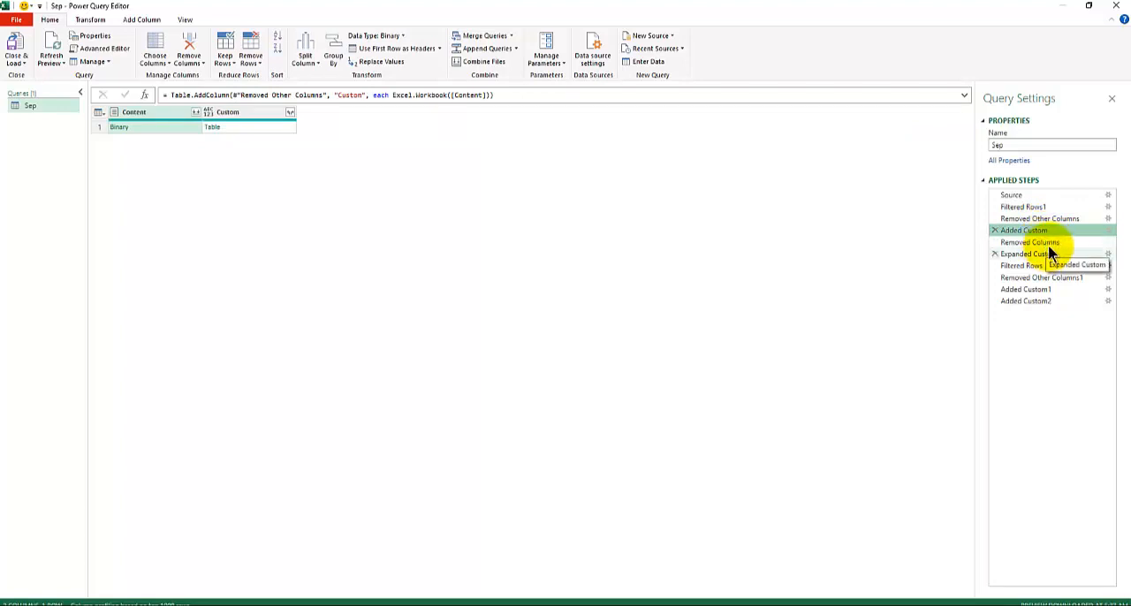
click(1049, 254)
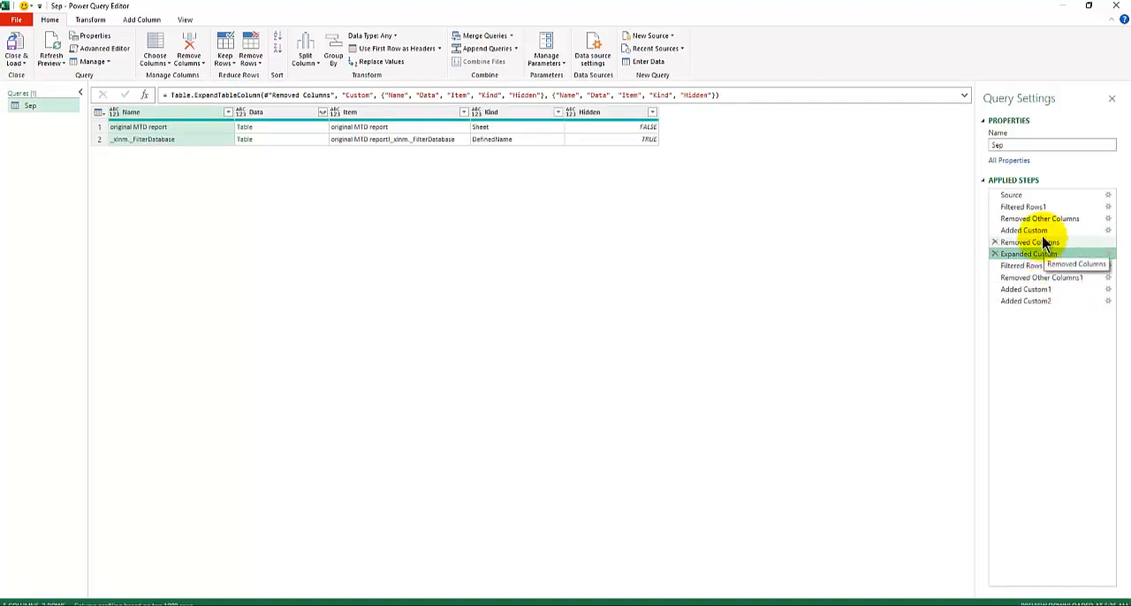
click(1041, 231)
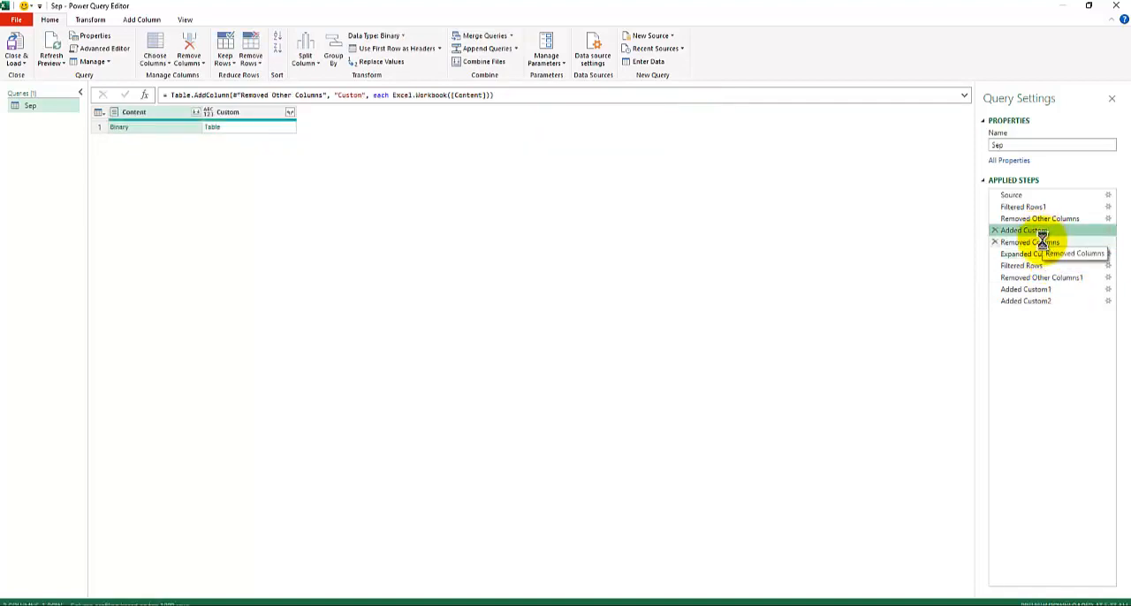
Delete the Removed Columns step and every step after it from the Sep query
click(1043, 242)
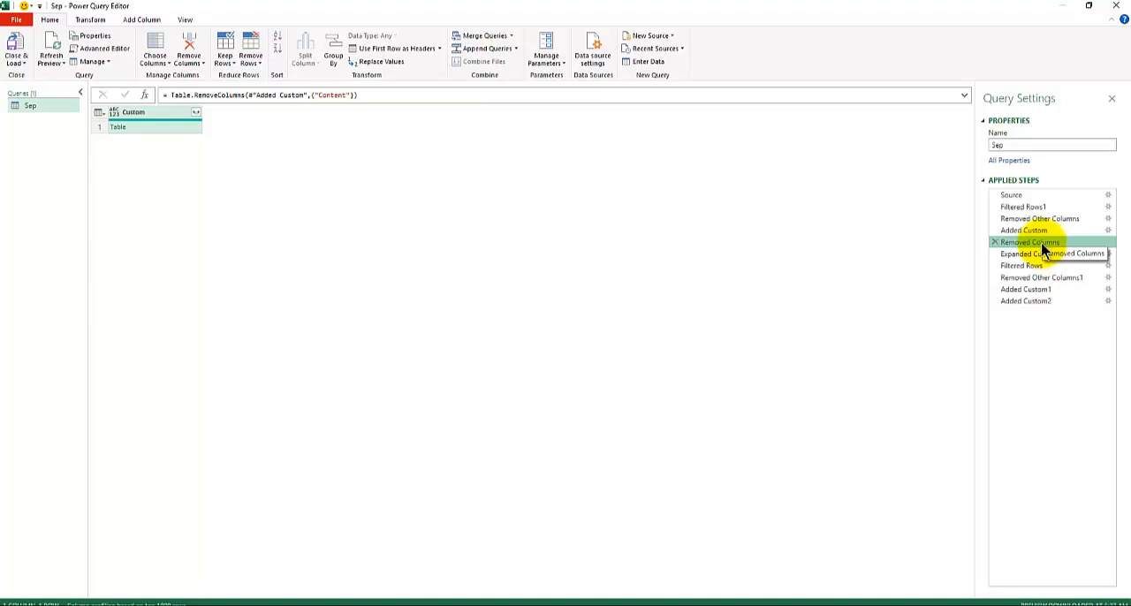
right_click(1038, 244)
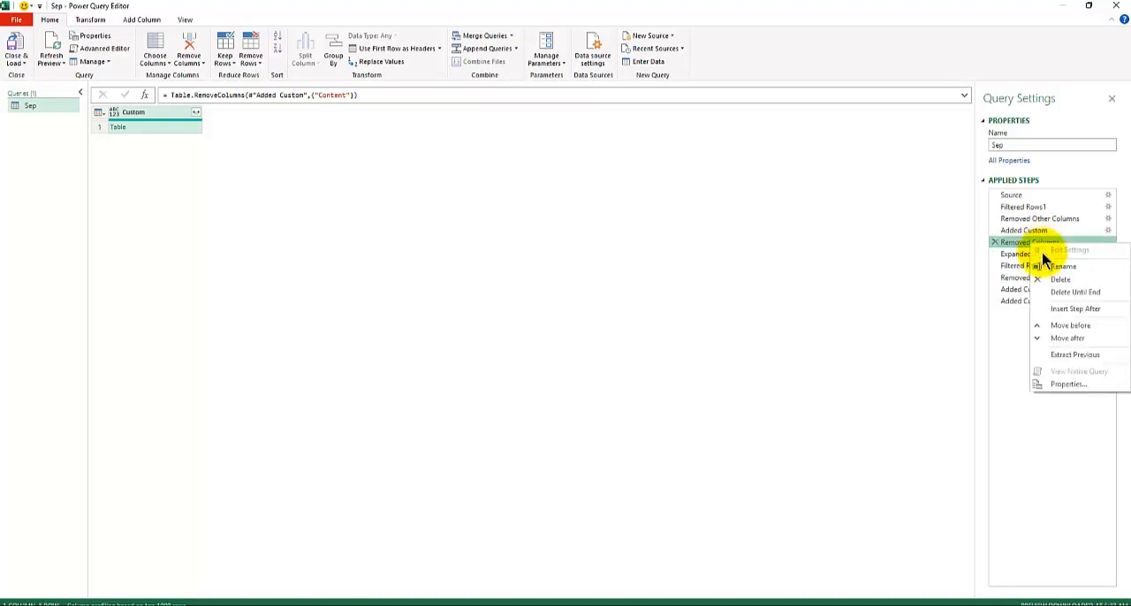
click(1074, 292)
click(623, 335)
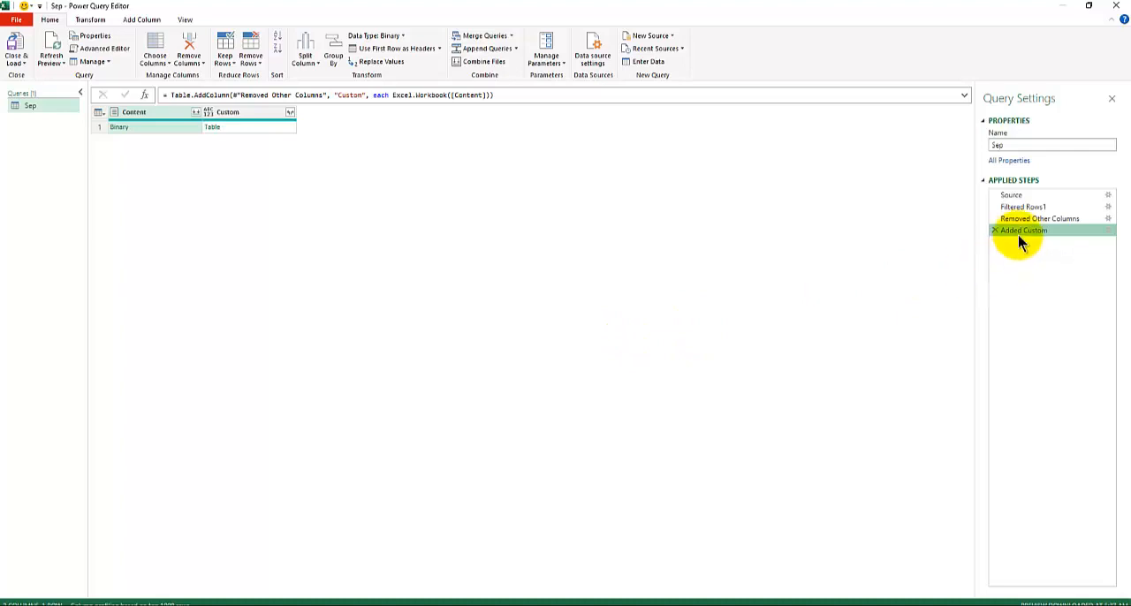
Remove the Content column and preview the nested table in the Custom column
right_click(158, 110)
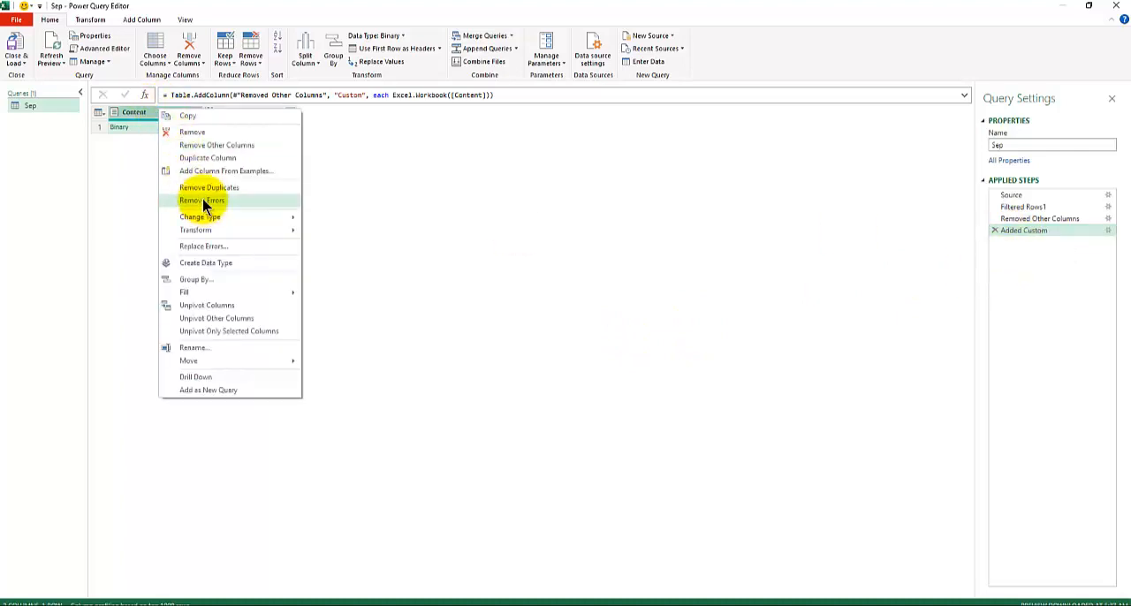
click(200, 132)
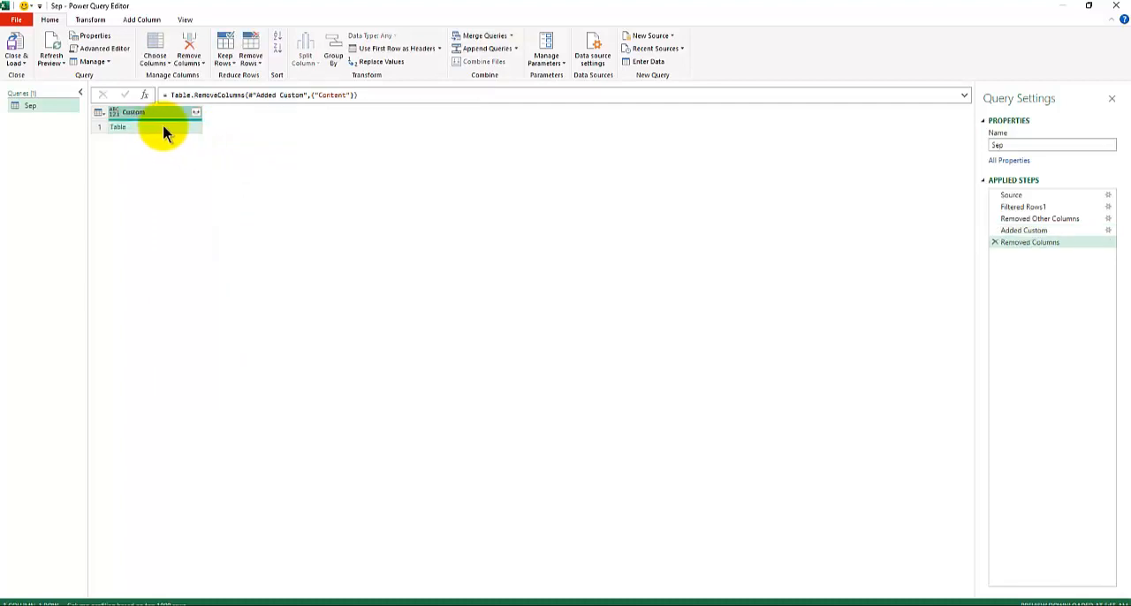
click(173, 131)
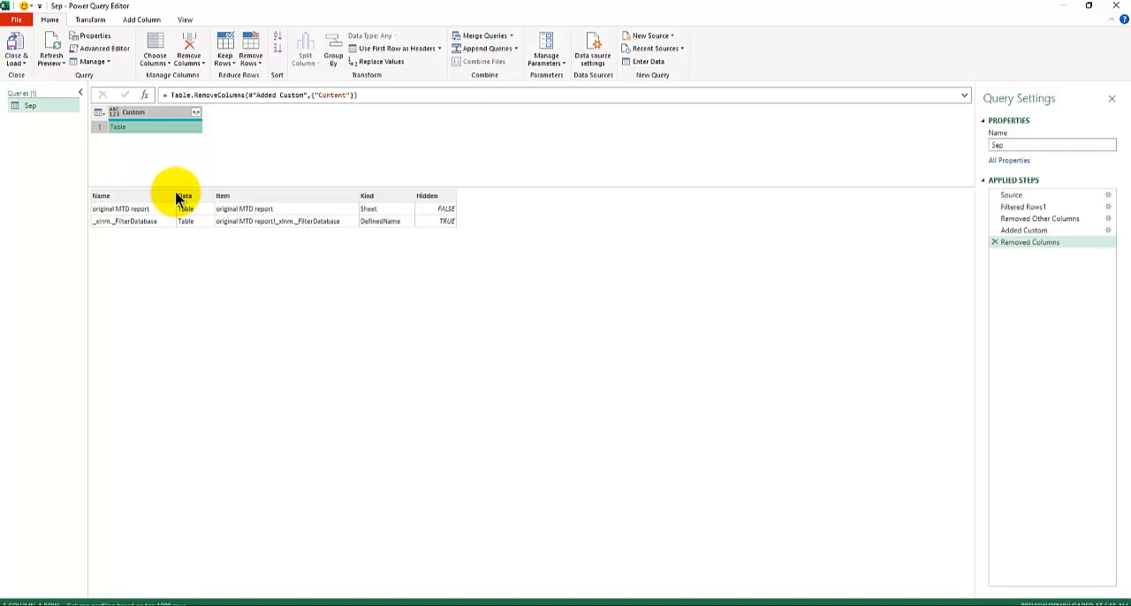
Expand the Custom column into Name, Data, Item, Kind and Hidden without using the original column name as prefix
click(196, 113)
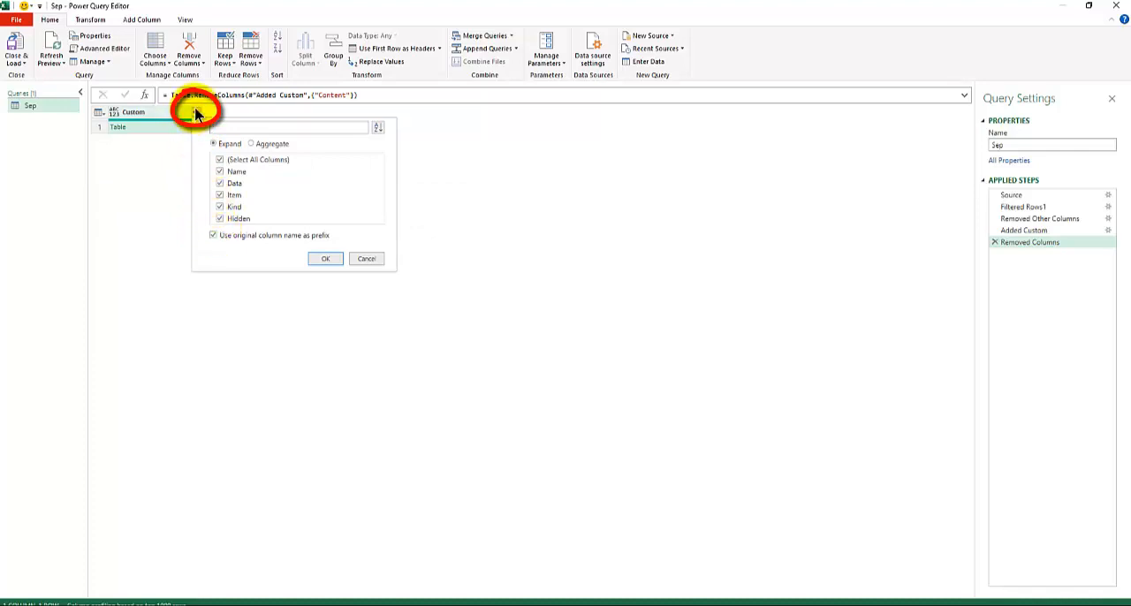
click(213, 236)
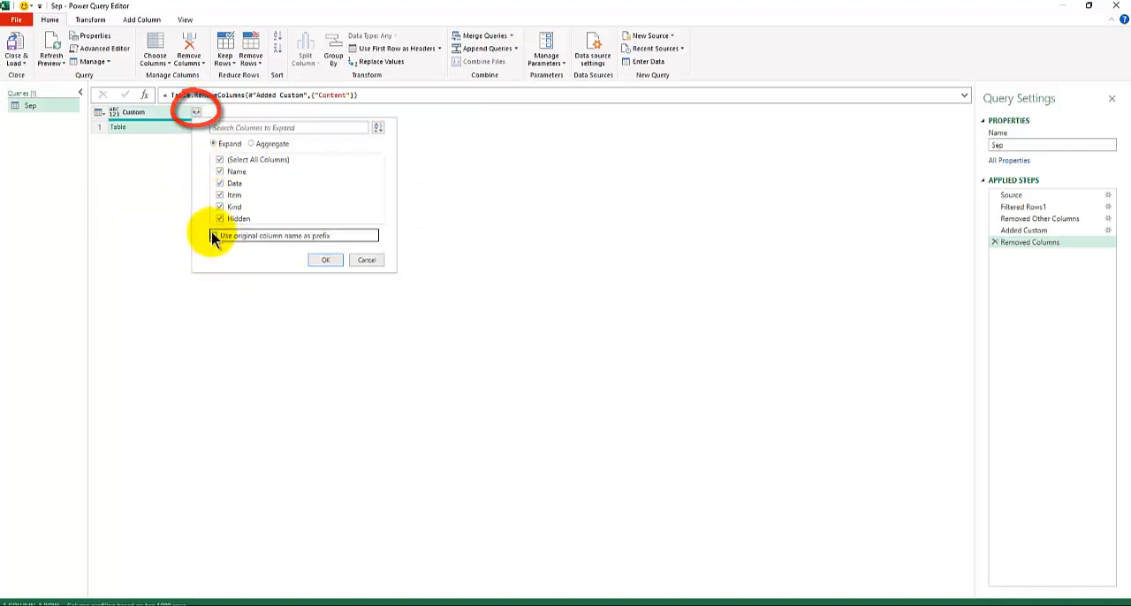
click(221, 160)
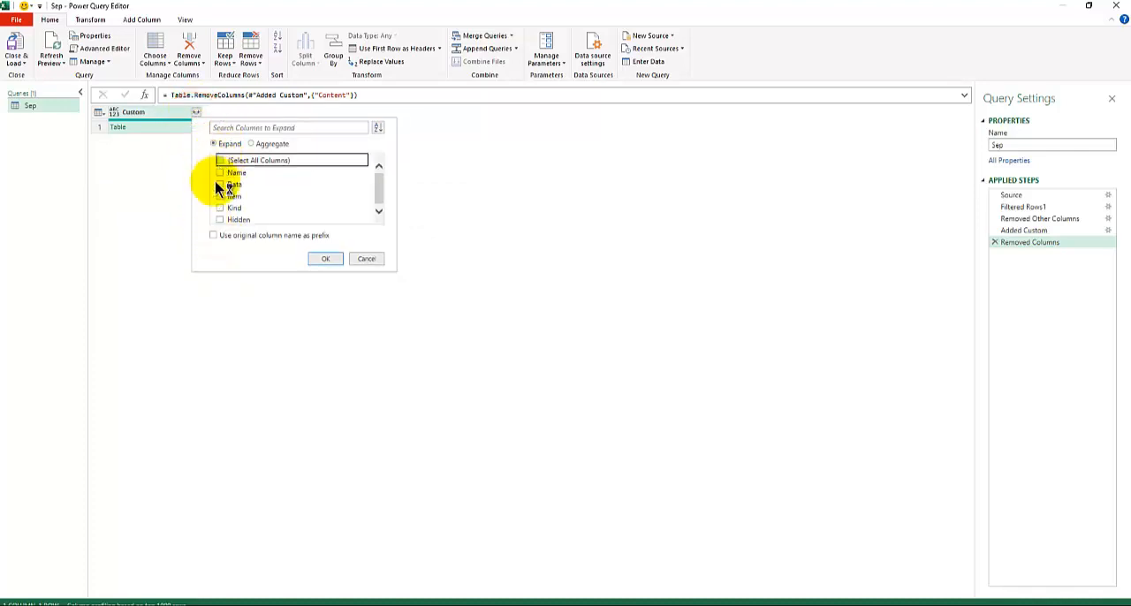
click(213, 236)
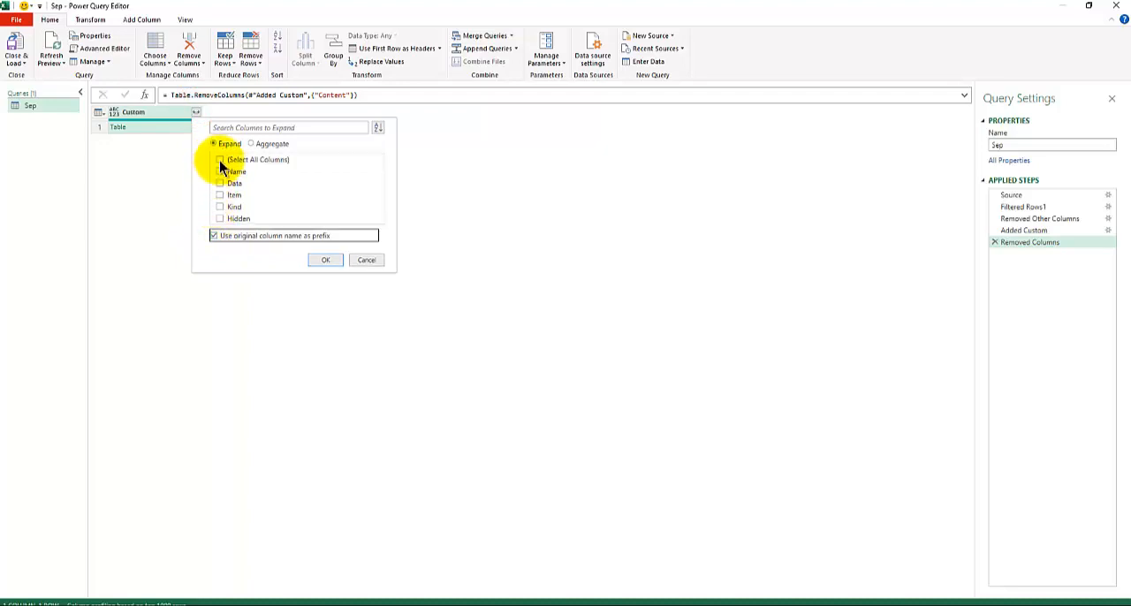
click(221, 160)
click(214, 236)
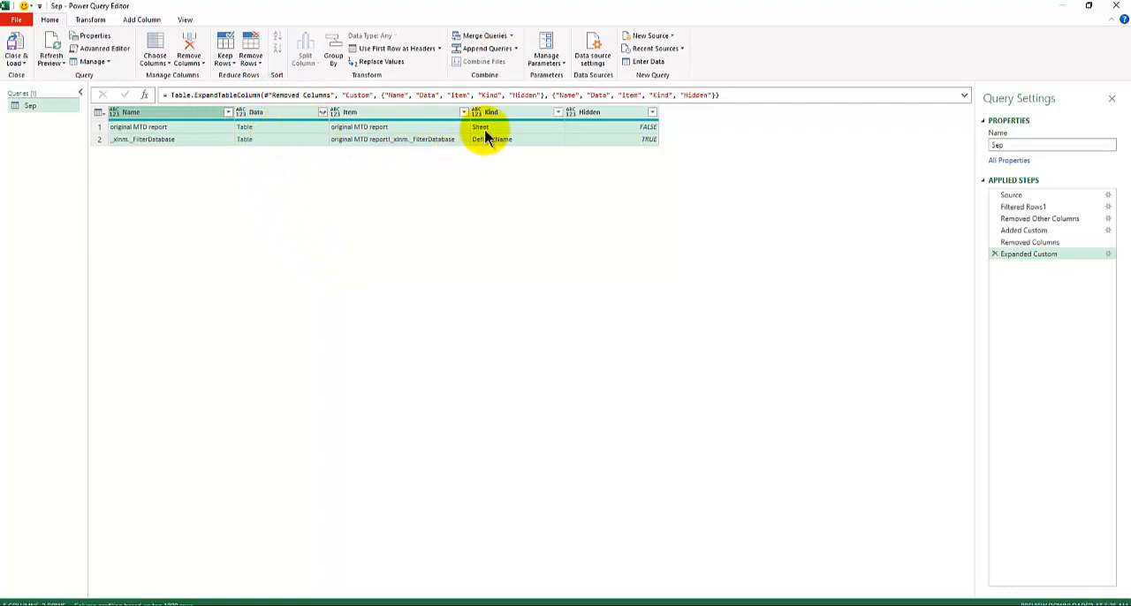
Filter the Kind column to keep only Sheet rows
click(558, 110)
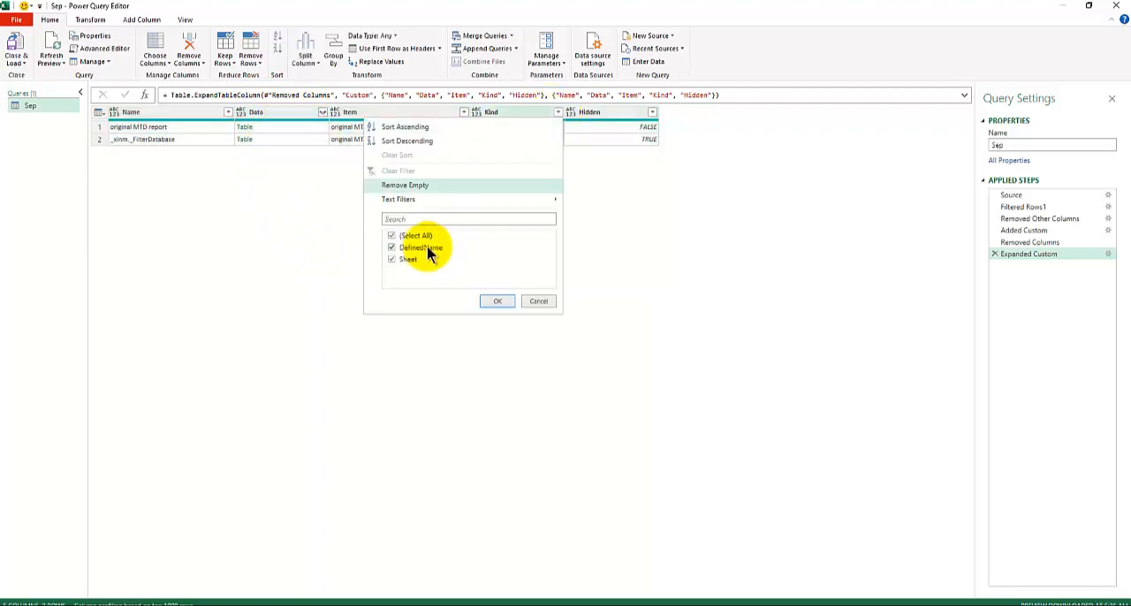
click(392, 235)
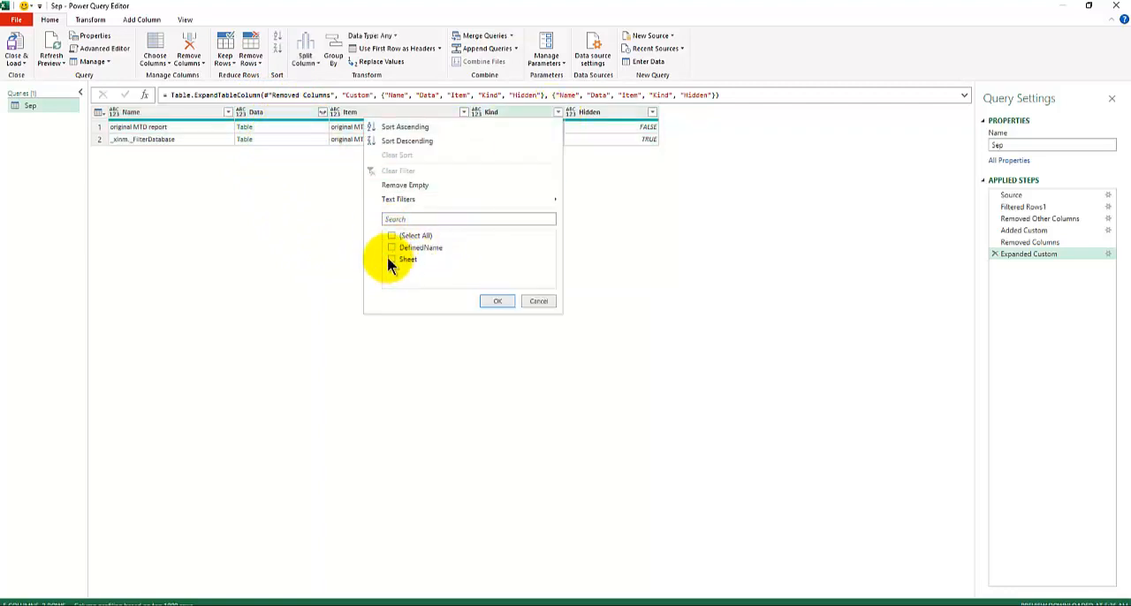
click(393, 260)
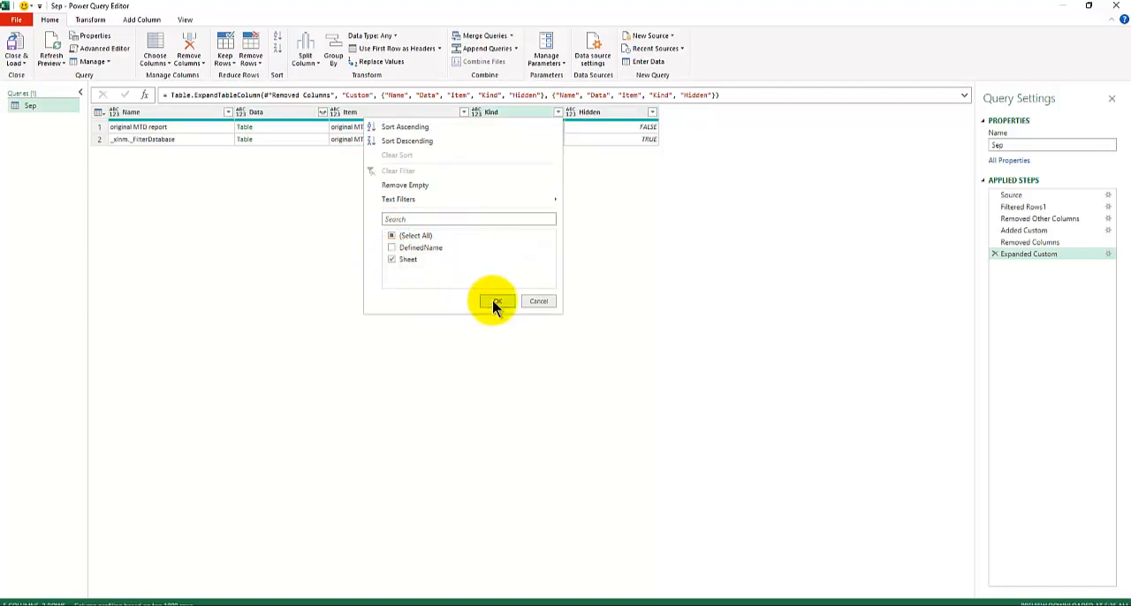
click(496, 302)
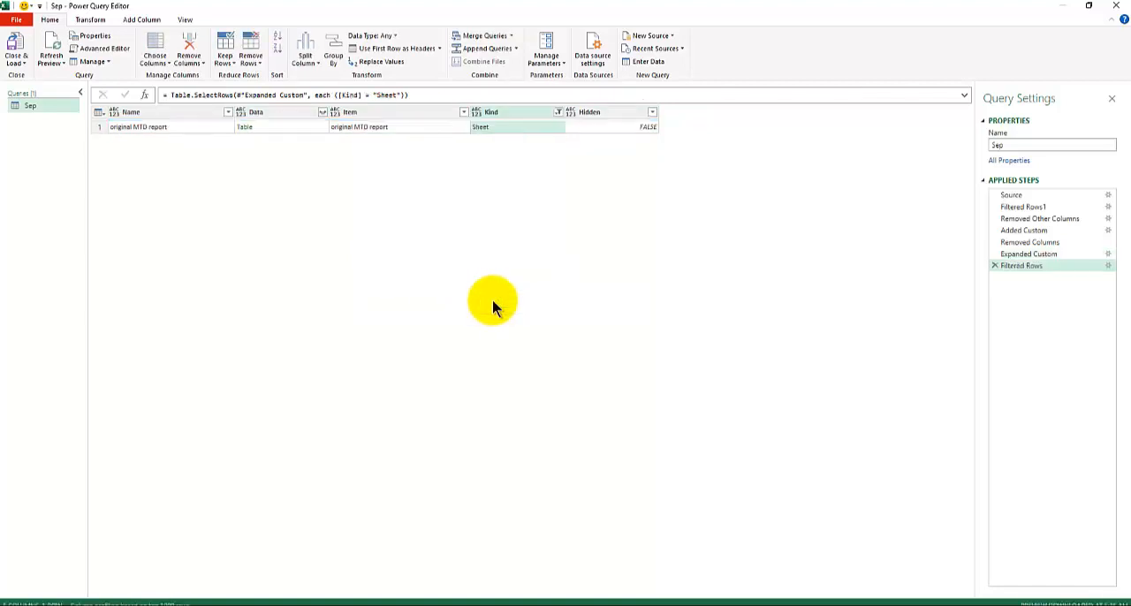
Remove all columns except Data and preview the nested table in its cell
click(272, 114)
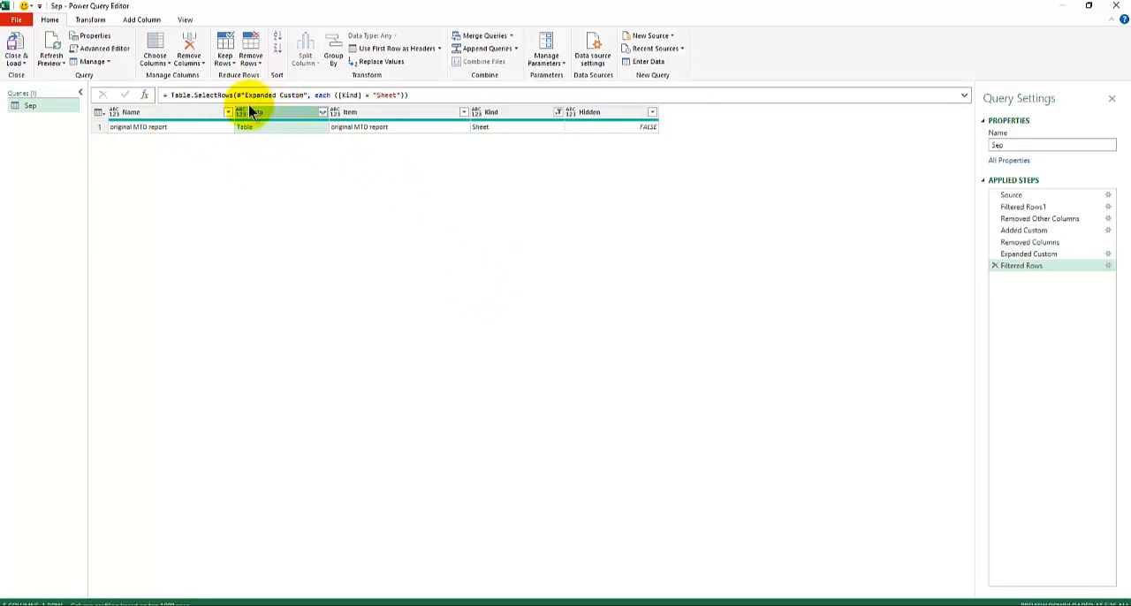
right_click(275, 116)
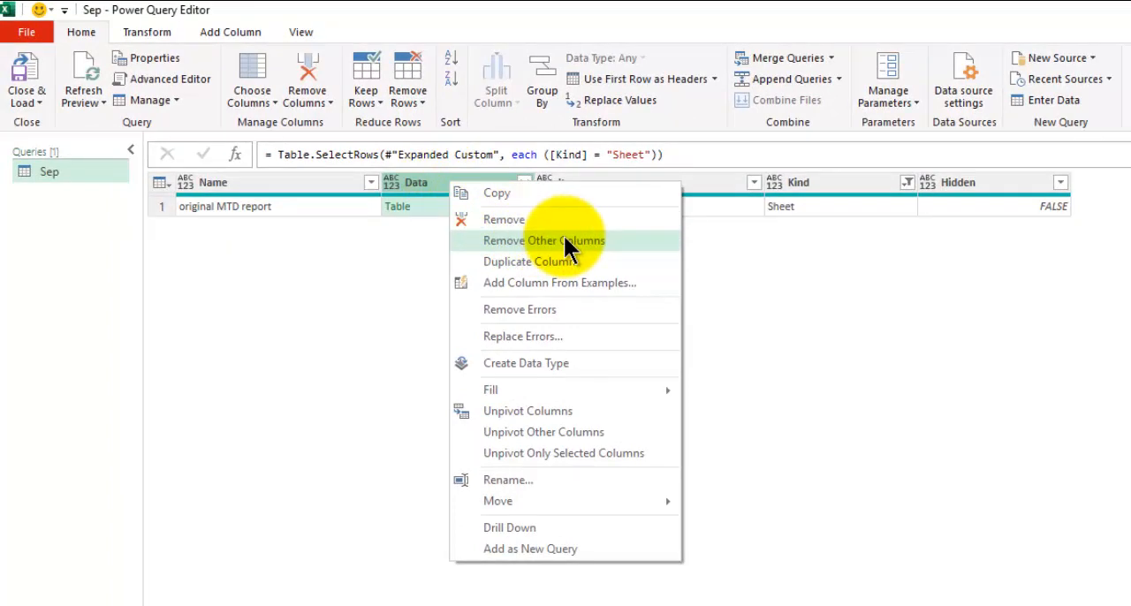
click(564, 236)
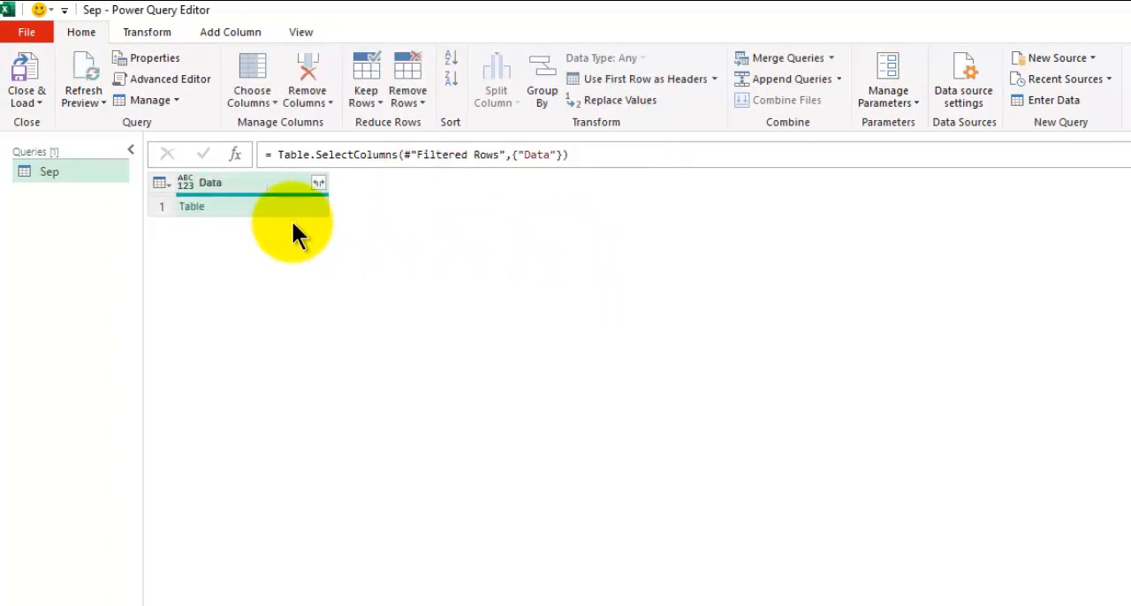
click(267, 208)
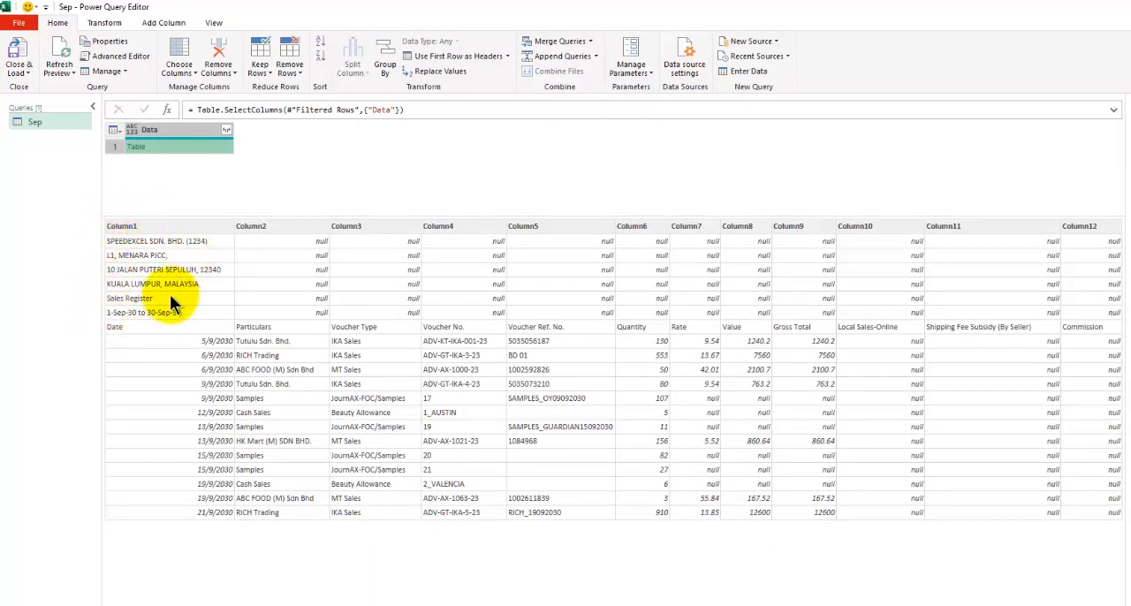
Add a custom column with the formula Table.Skip([Data],6) and preview the nested tables in the Data and Custom columns
click(172, 26)
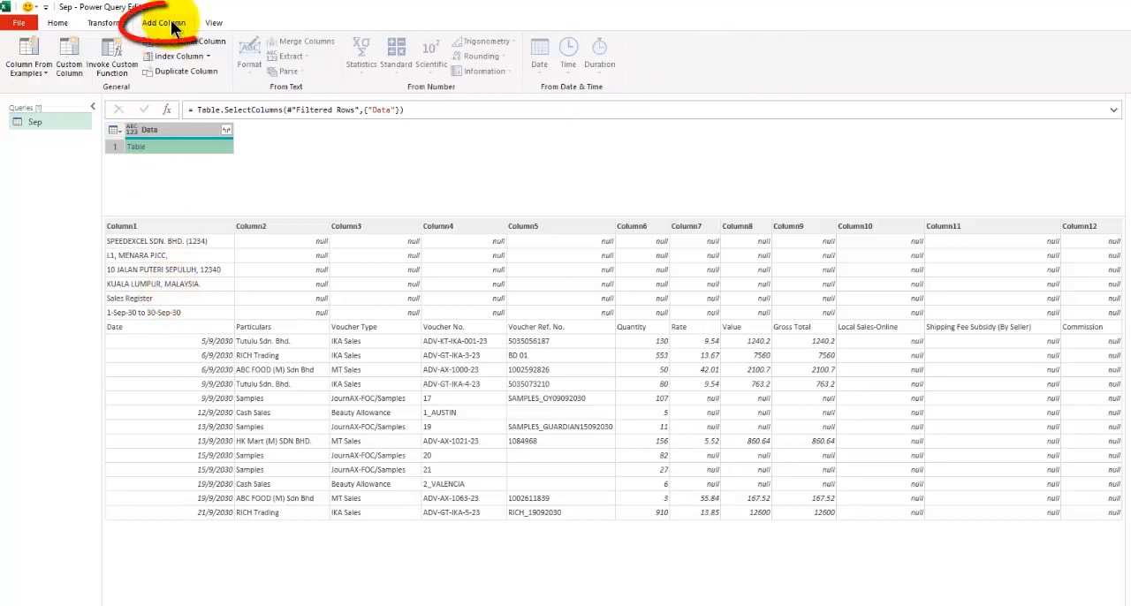
click(73, 49)
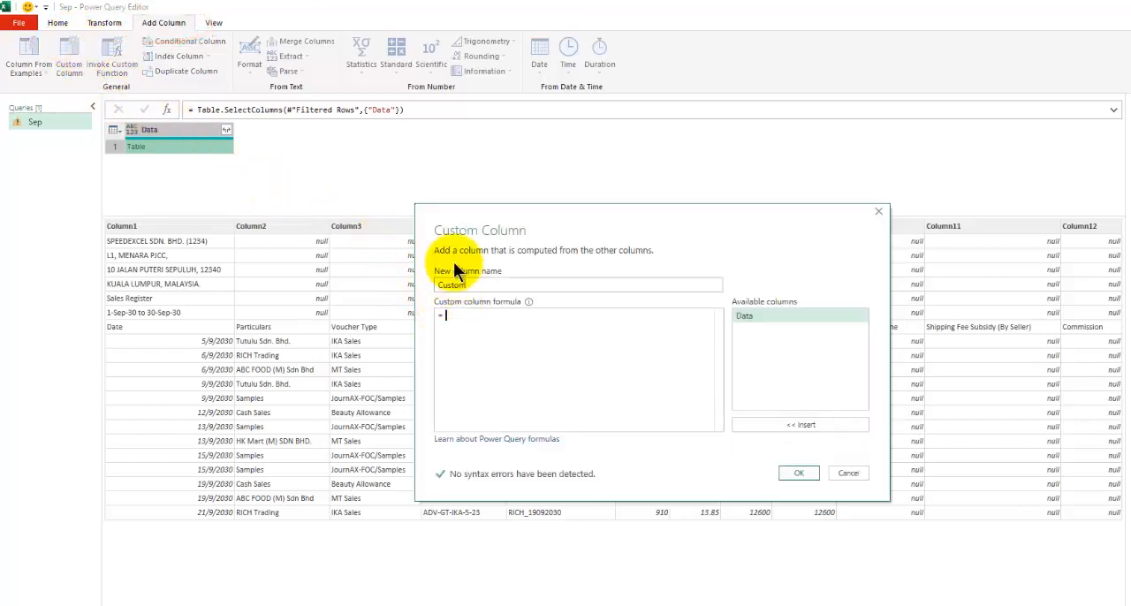
drag(447, 221, 284, 152)
click(317, 257)
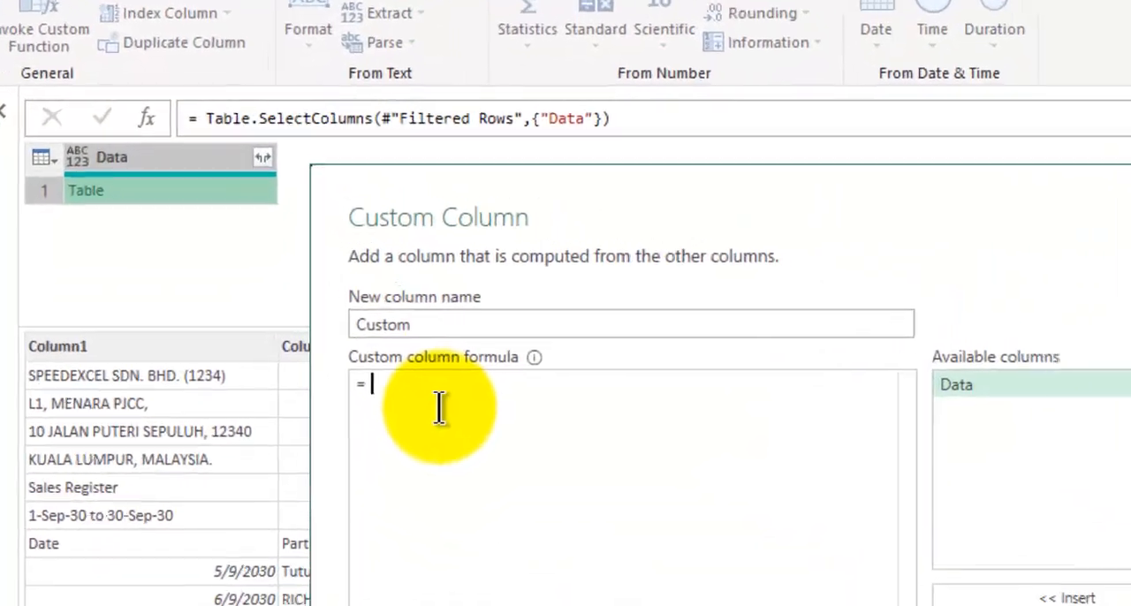
text(Sk)
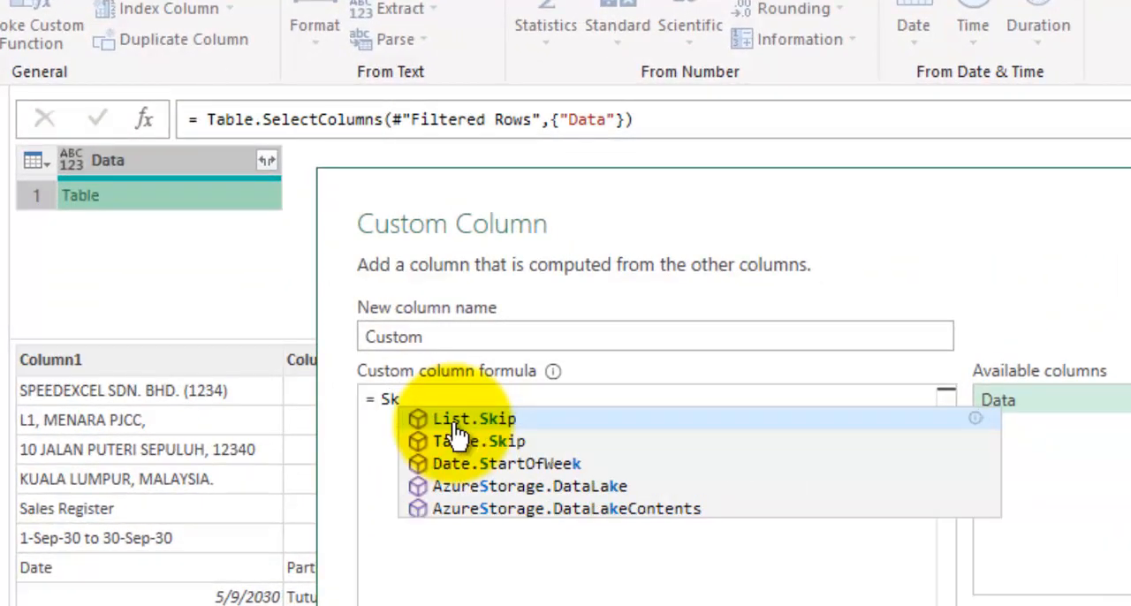
key(Down)
key(Tab)
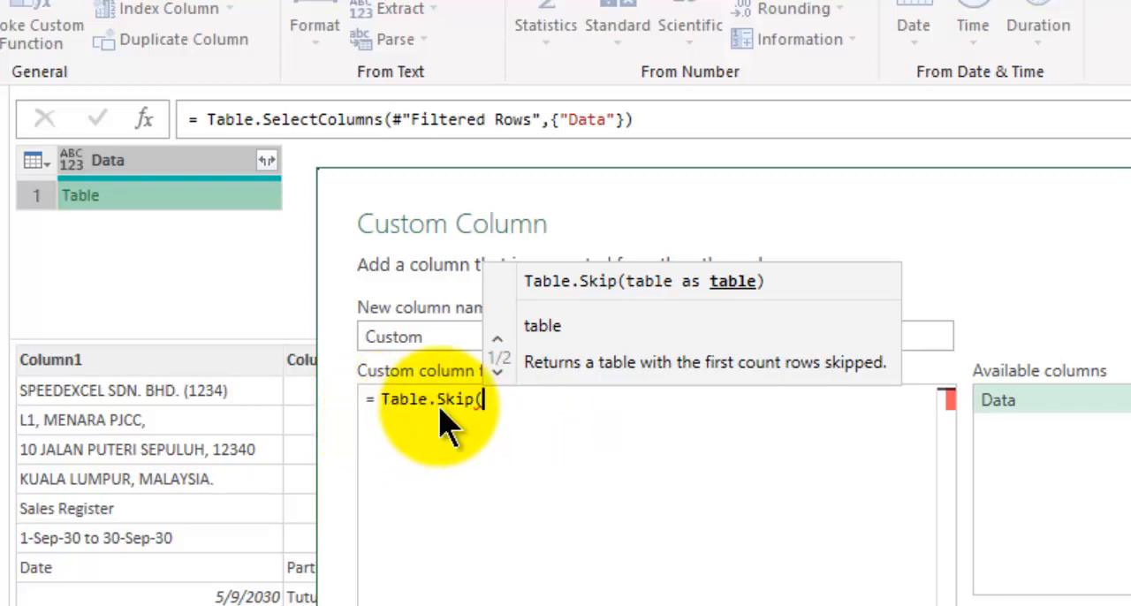
double_click(990, 408)
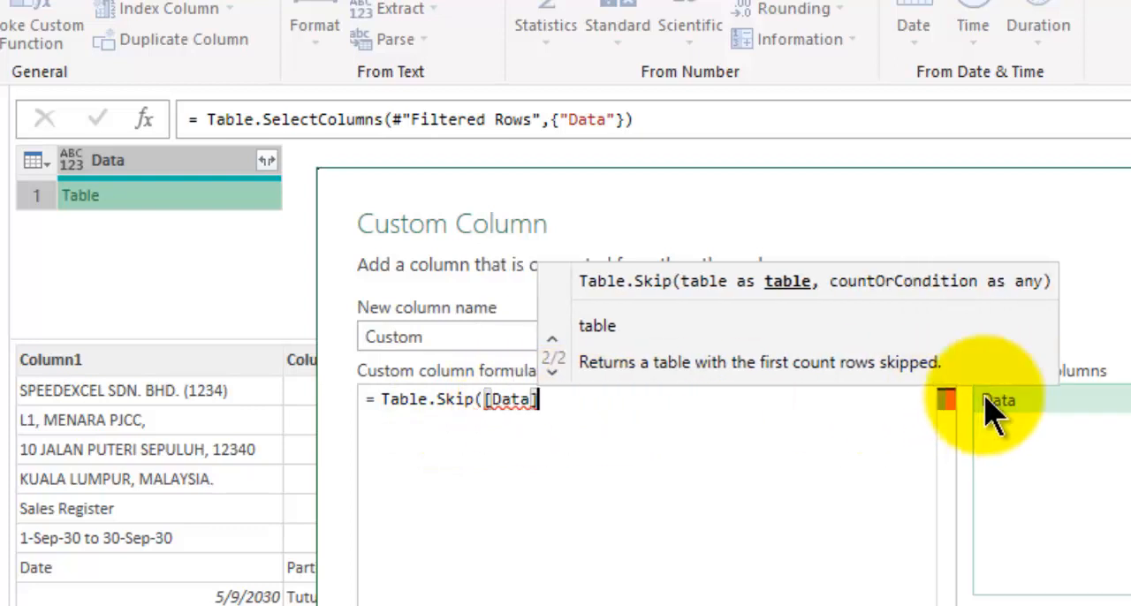
text(,)
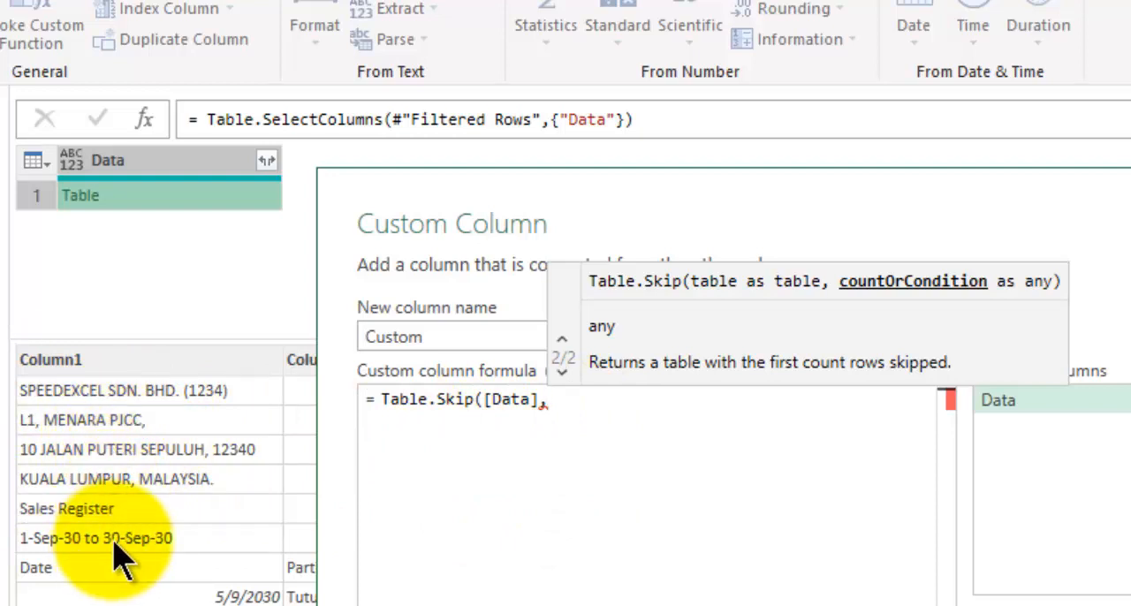
text(6))
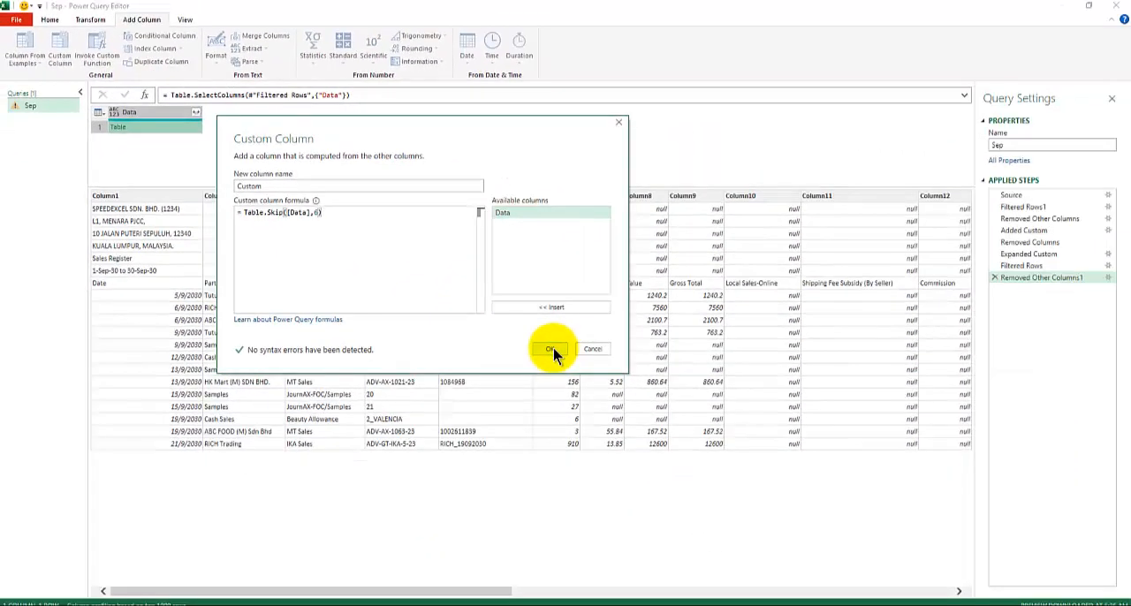
click(551, 350)
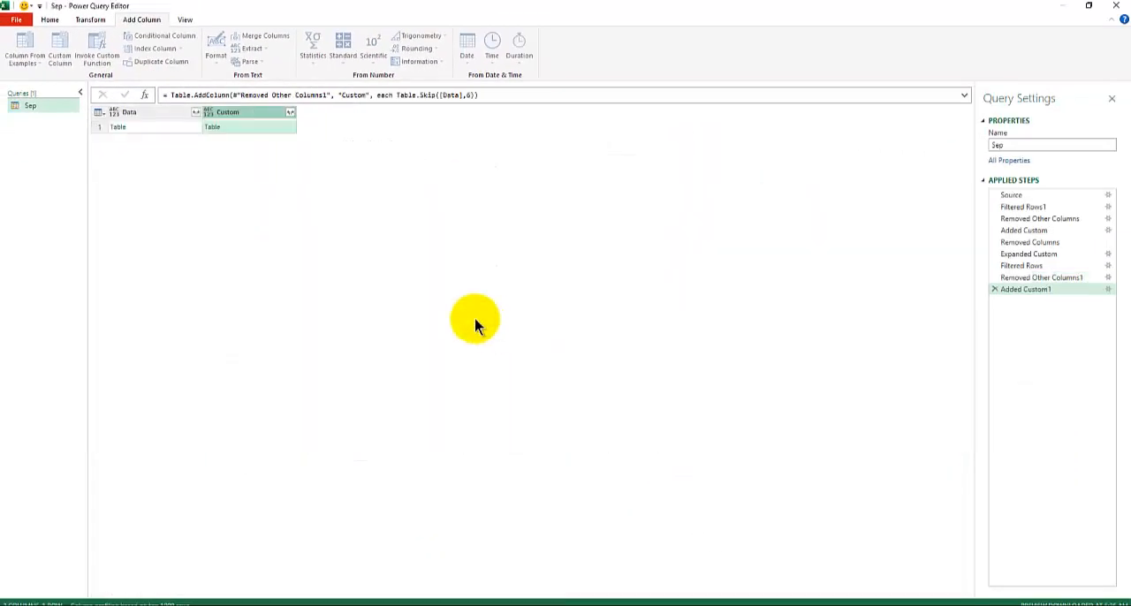
click(165, 129)
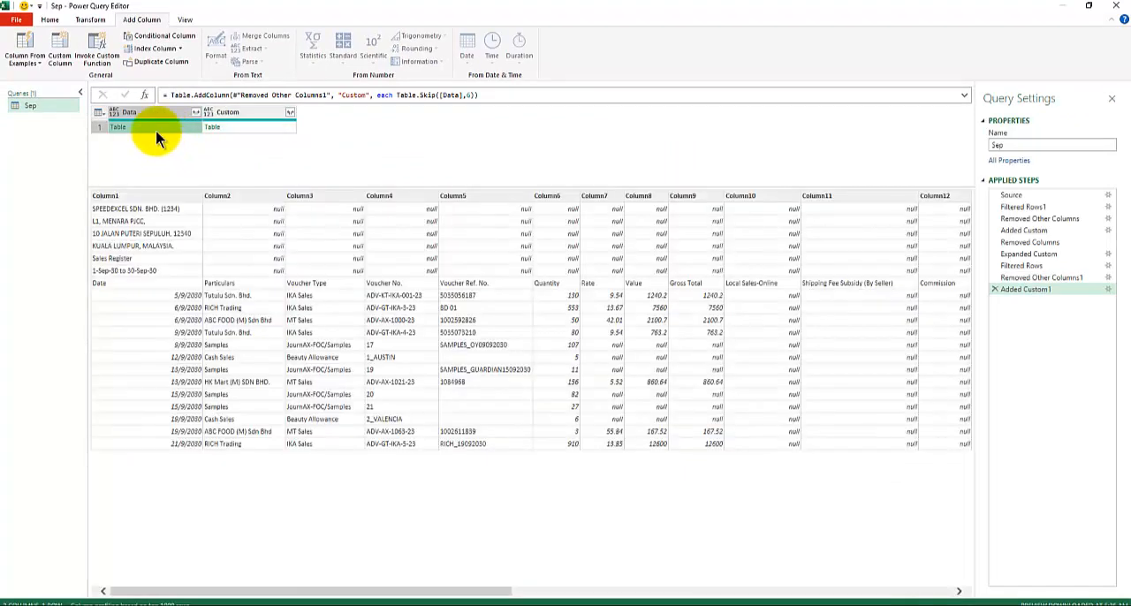
click(247, 125)
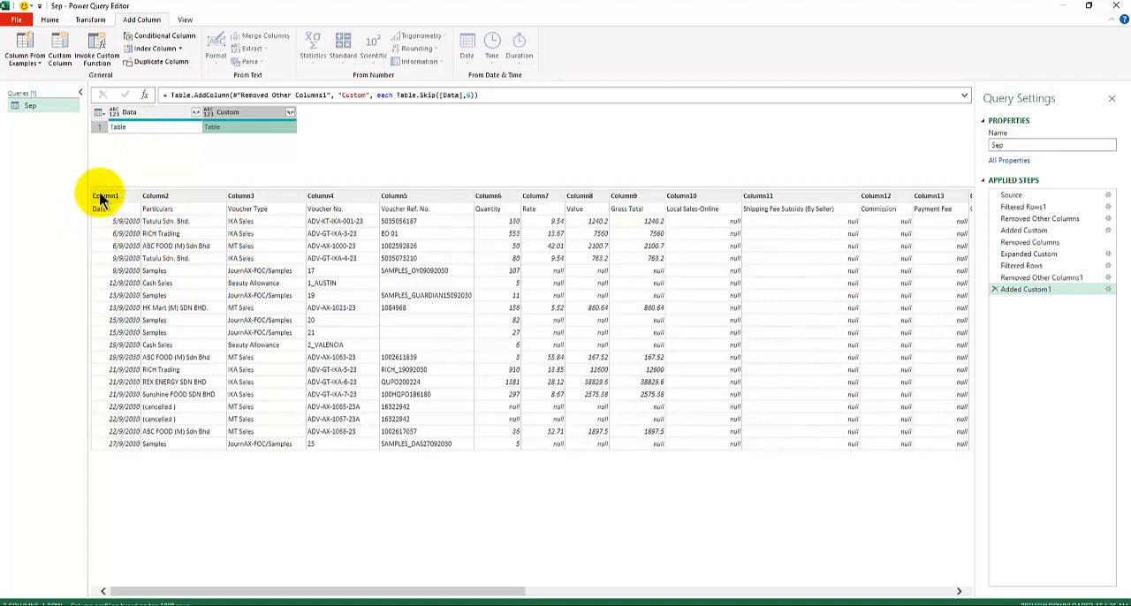
Add a custom column named Custom.1 with the formula Table.PromoteHeaders([Custom])
click(63, 46)
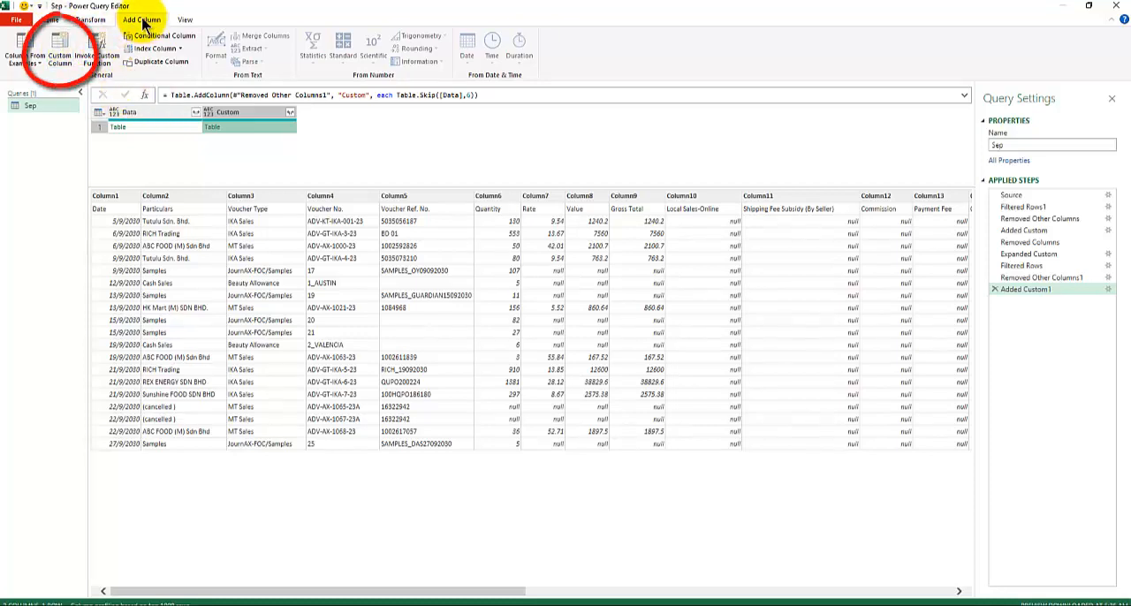
click(64, 42)
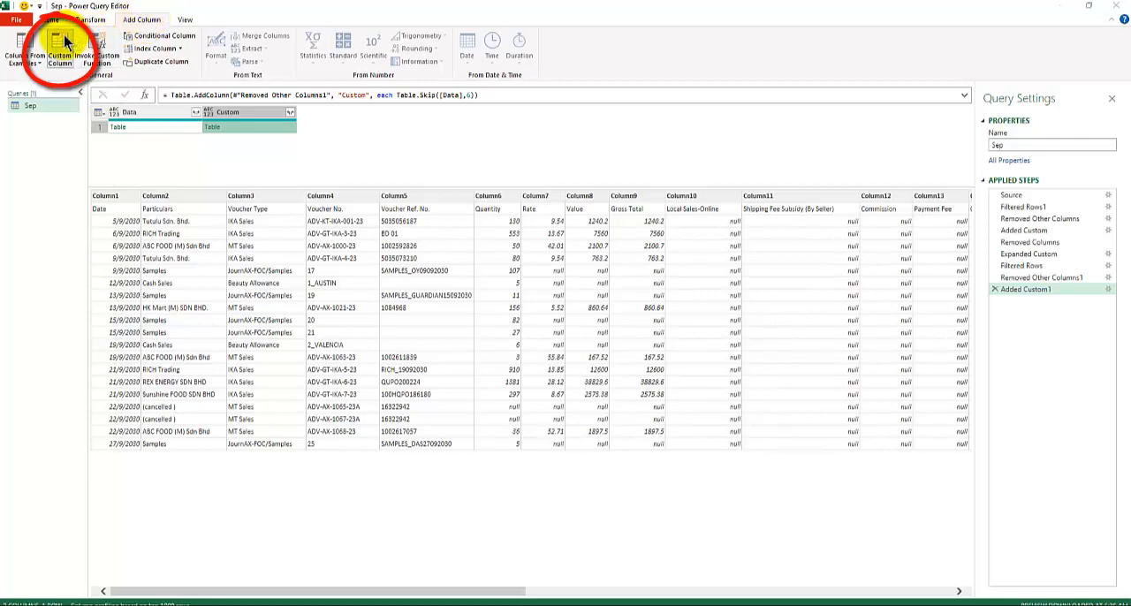
click(402, 274)
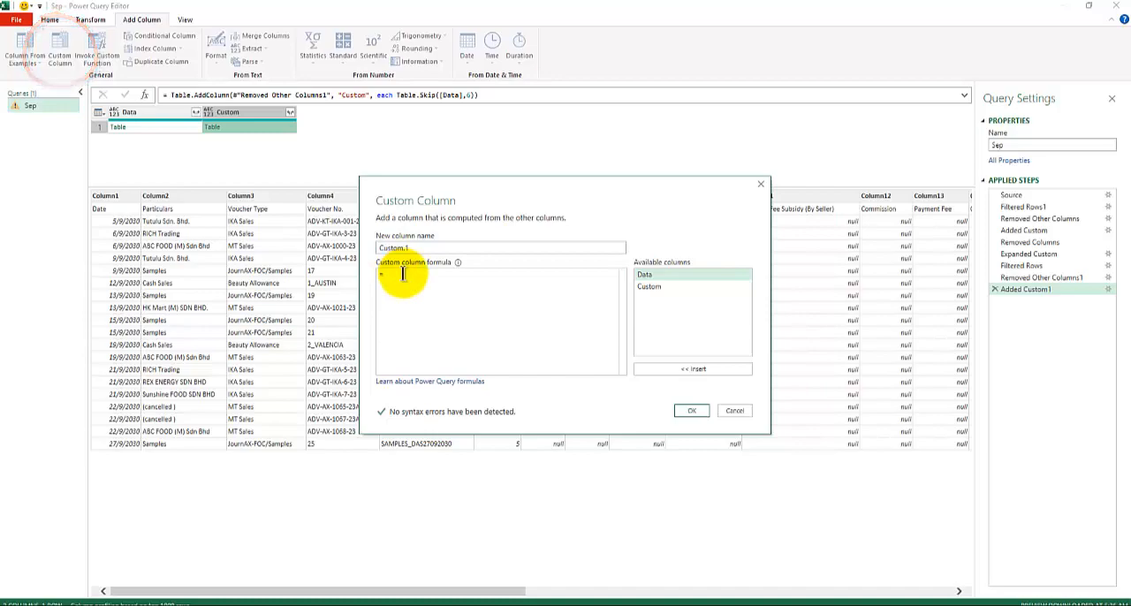
text(Prom)
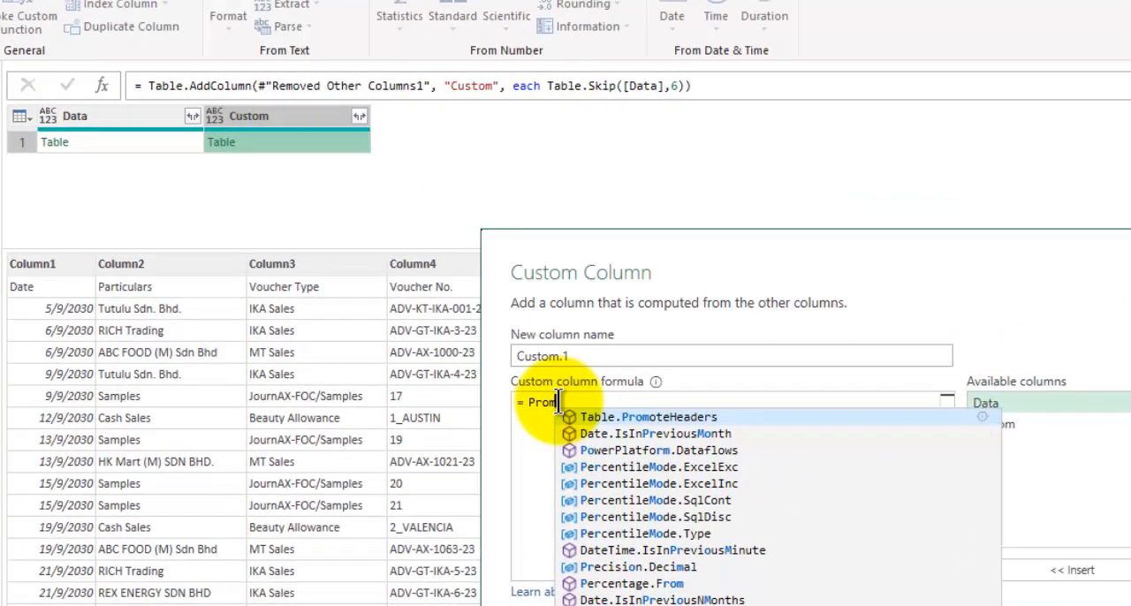
key(Tab)
text(()
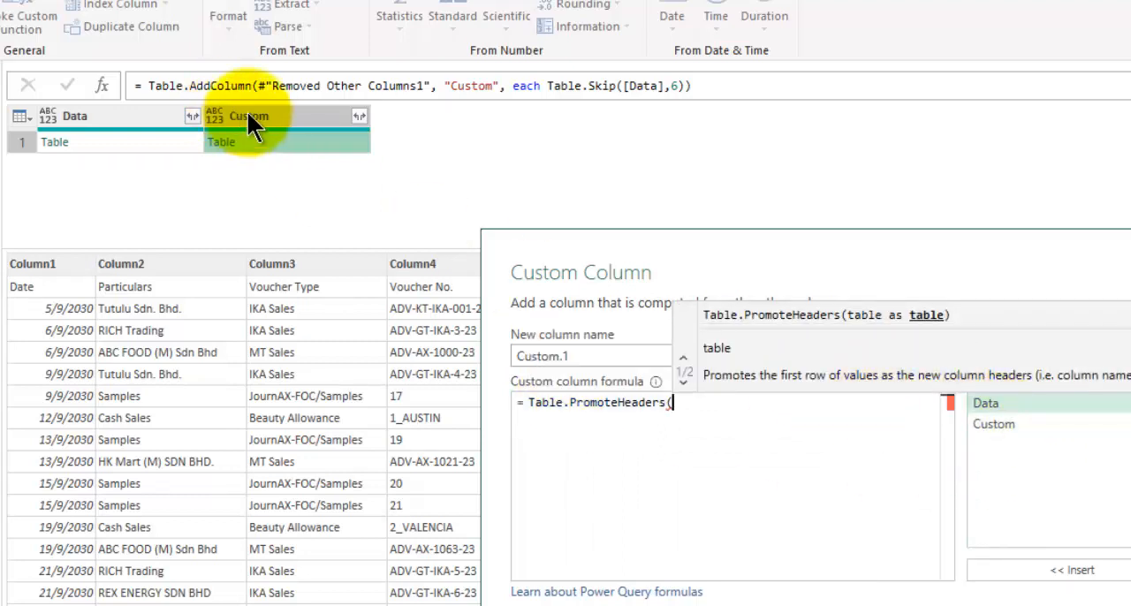
double_click(1010, 423)
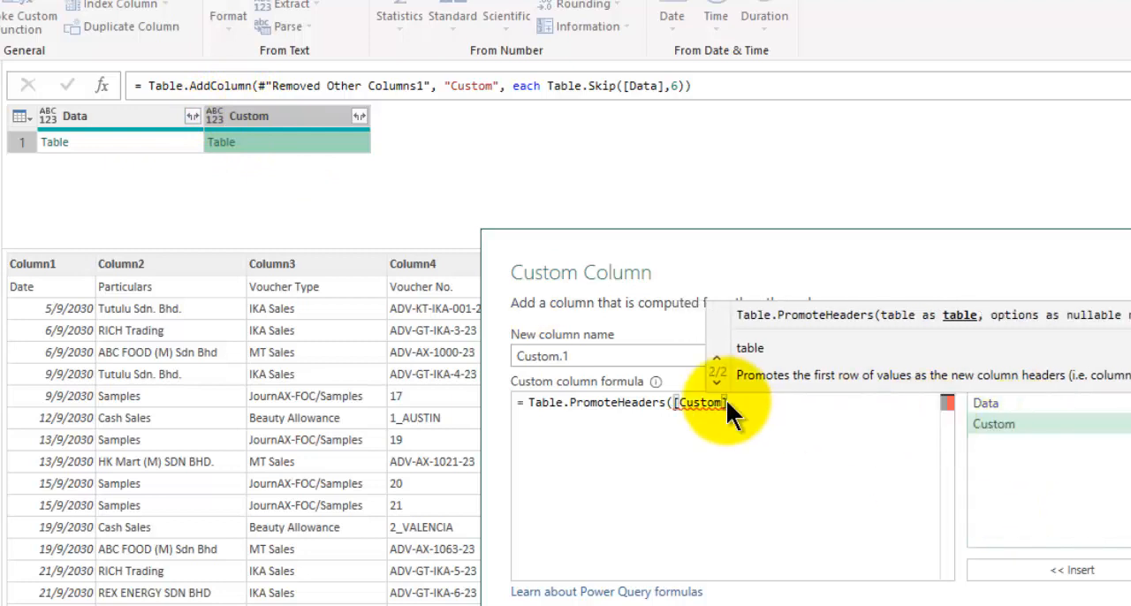
text())
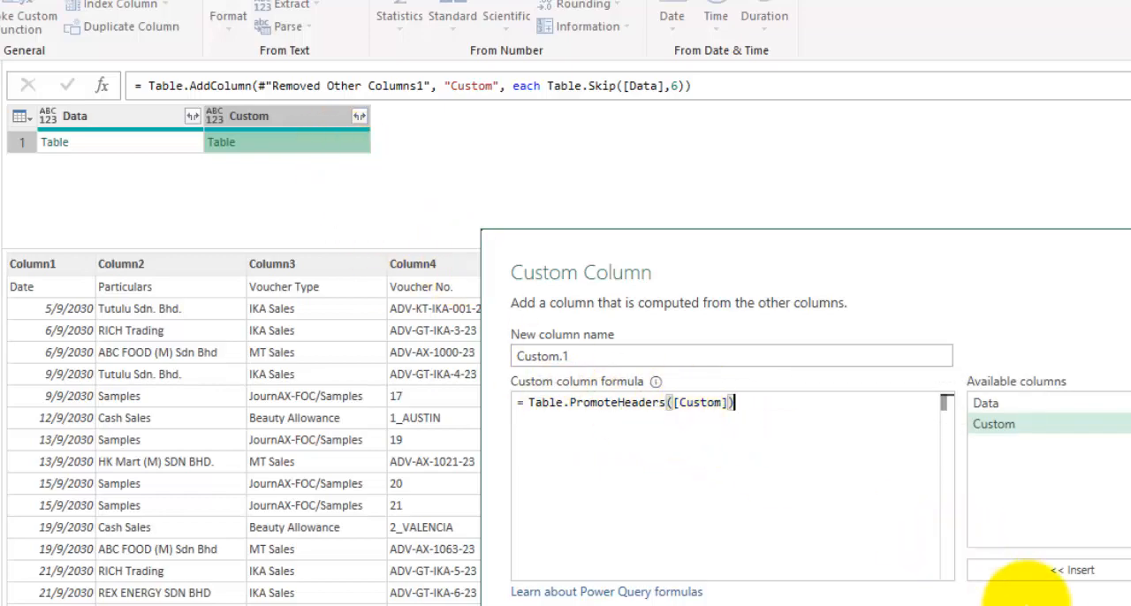
click(845, 506)
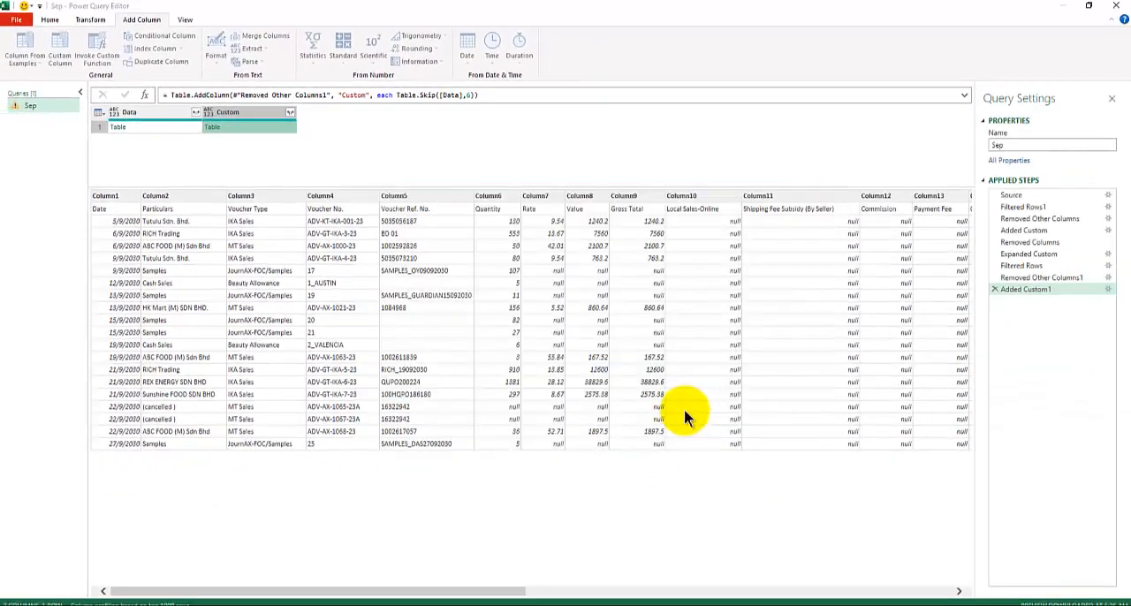
Compare the nested table previews in the Data, Custom and Custom.1 columns
click(249, 126)
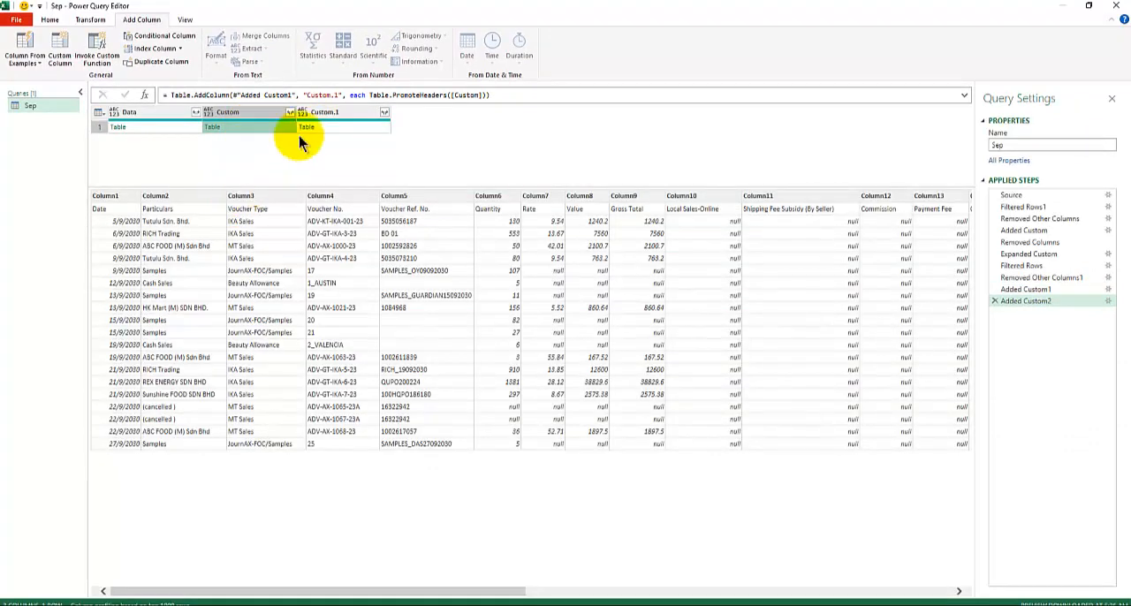
click(330, 126)
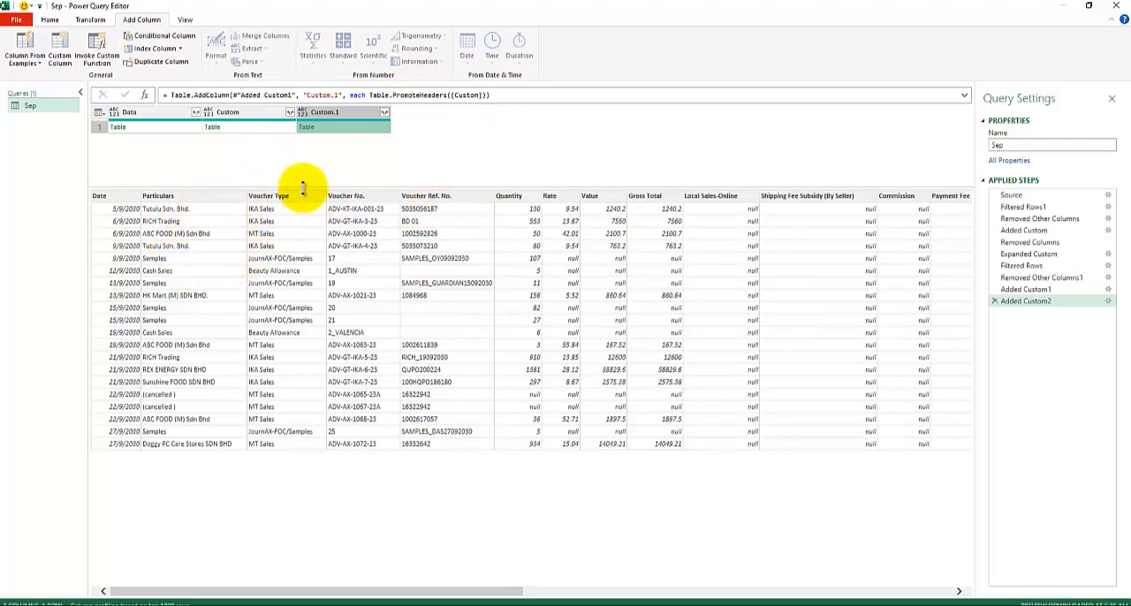
click(145, 124)
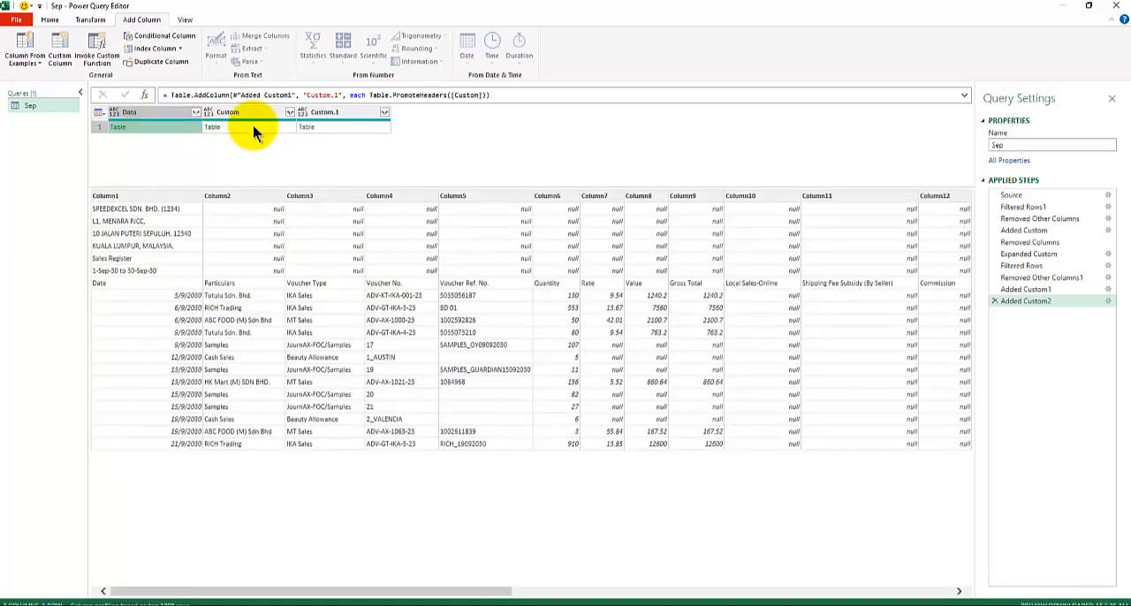
click(253, 130)
click(178, 131)
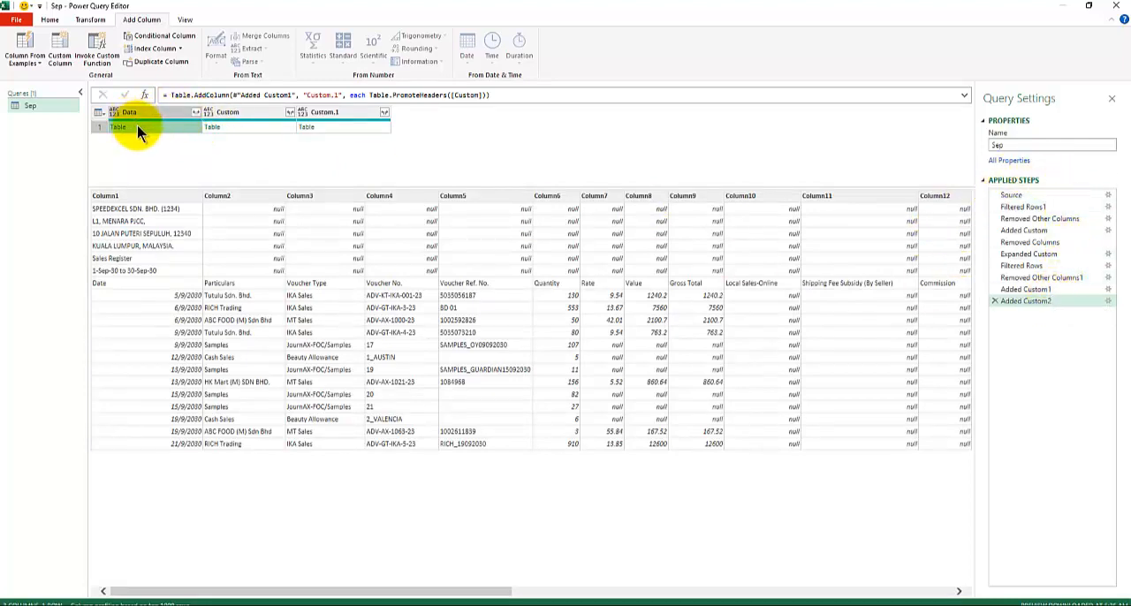
click(237, 130)
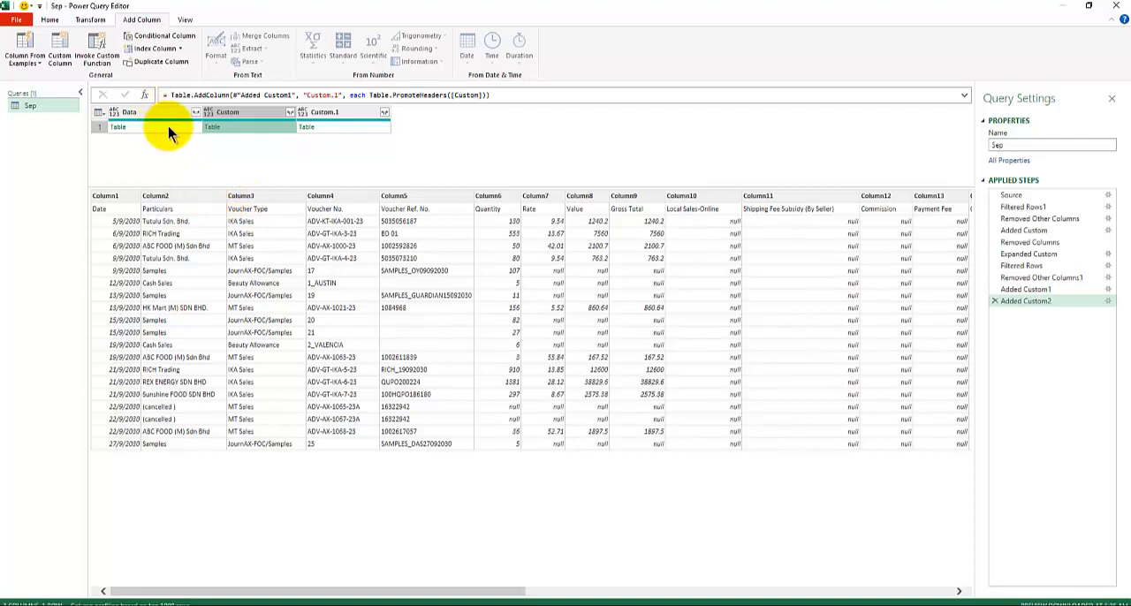
click(331, 126)
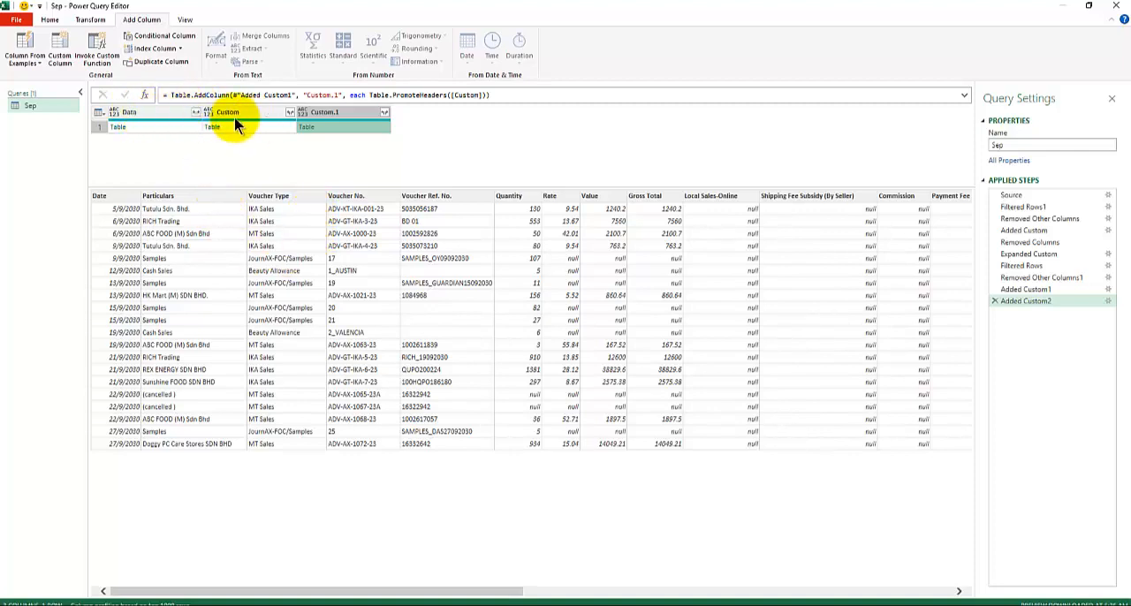
Remove all columns except Custom.1 and expand it into all its columns without using the original column name as prefix
right_click(351, 117)
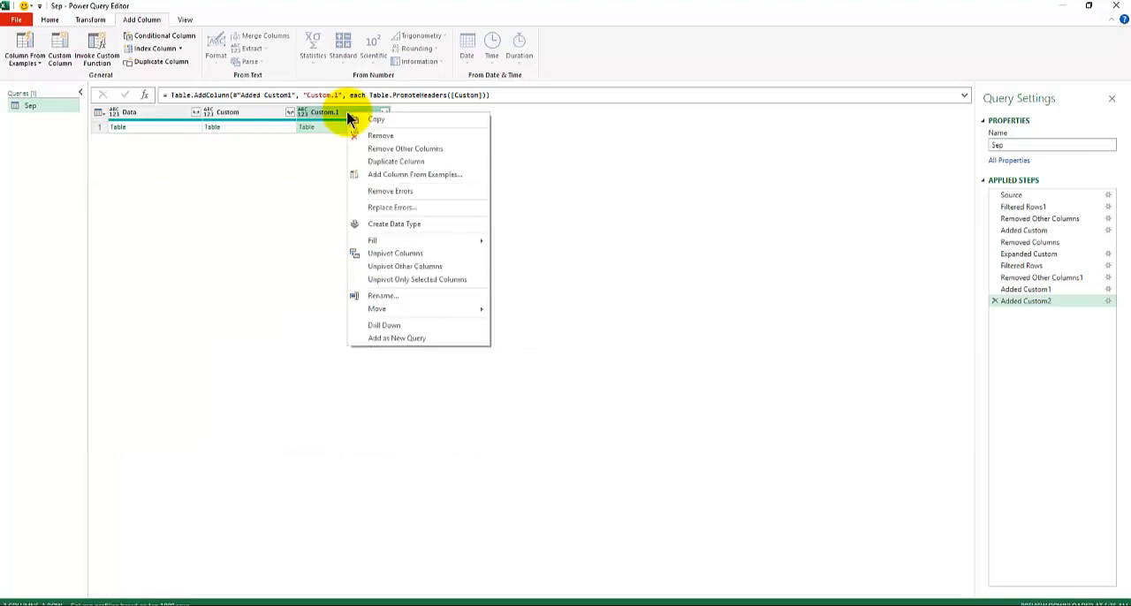
click(389, 152)
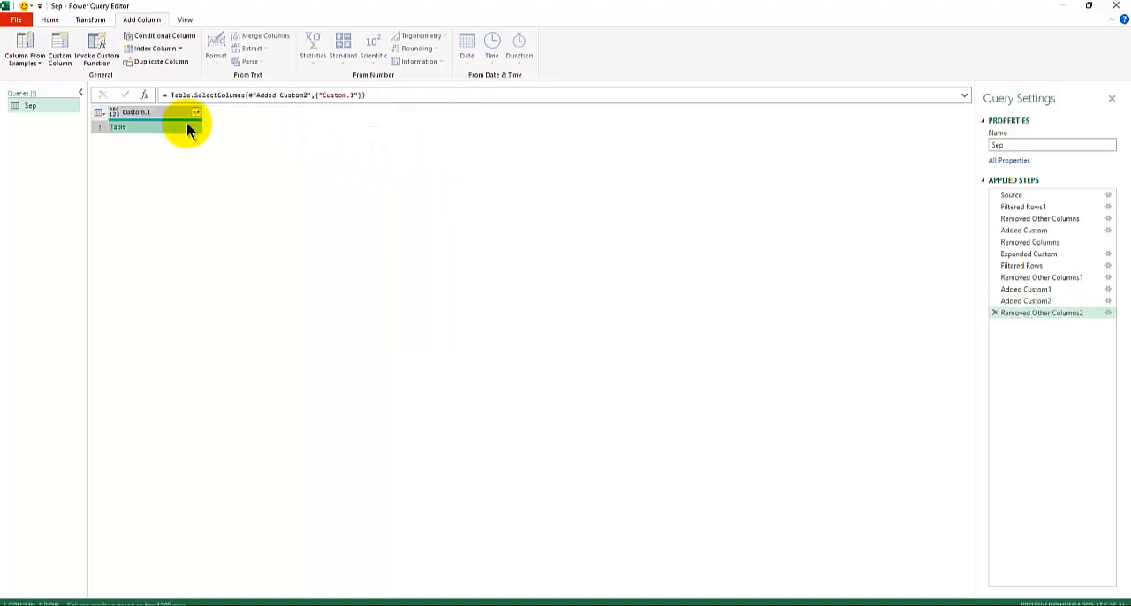
click(188, 129)
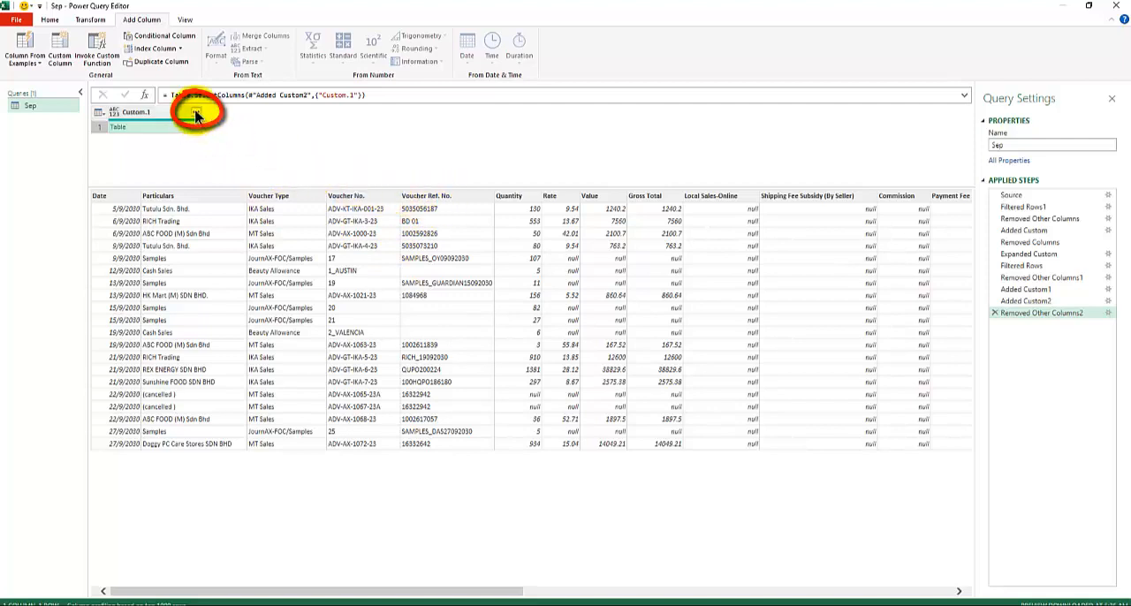
click(196, 115)
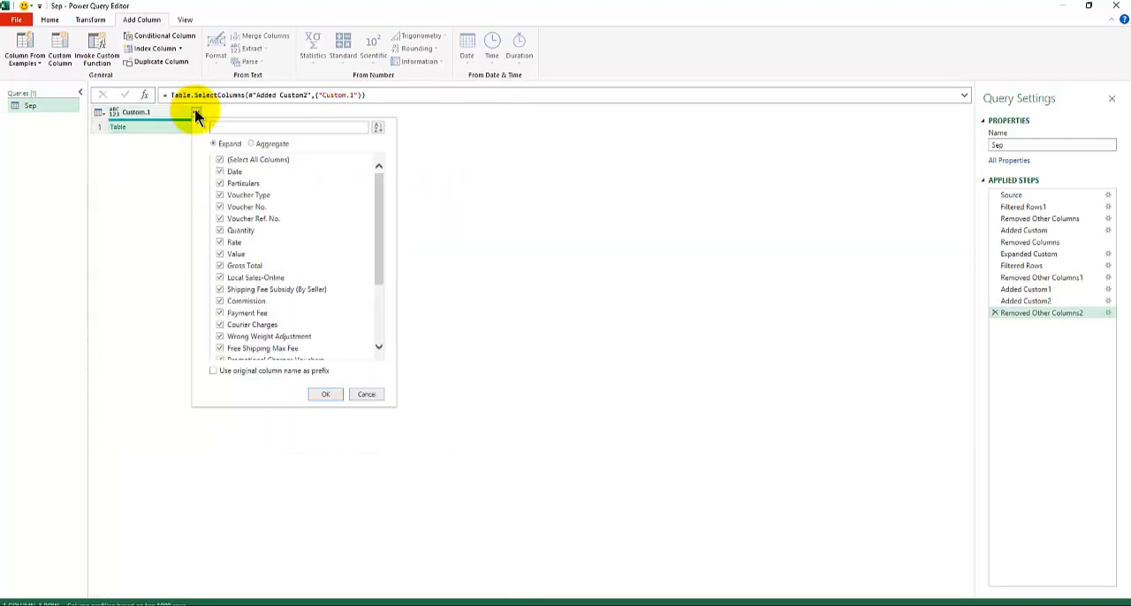
click(326, 394)
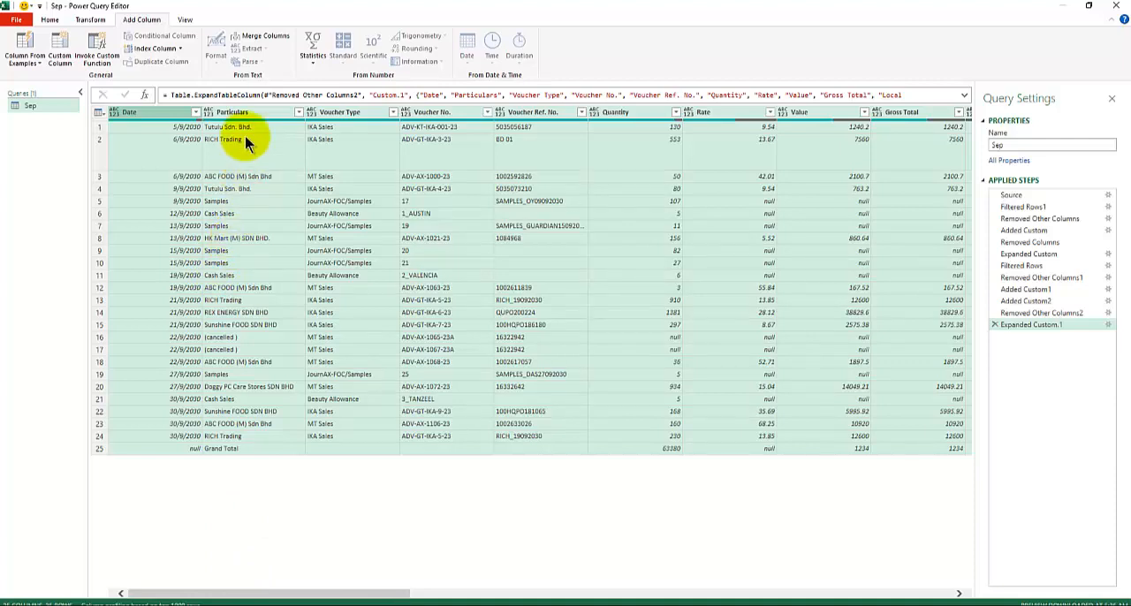
Switch to PowerPoint to check the daily sales report cleaning slide, and return to the Power Query Editor
click(360, 605)
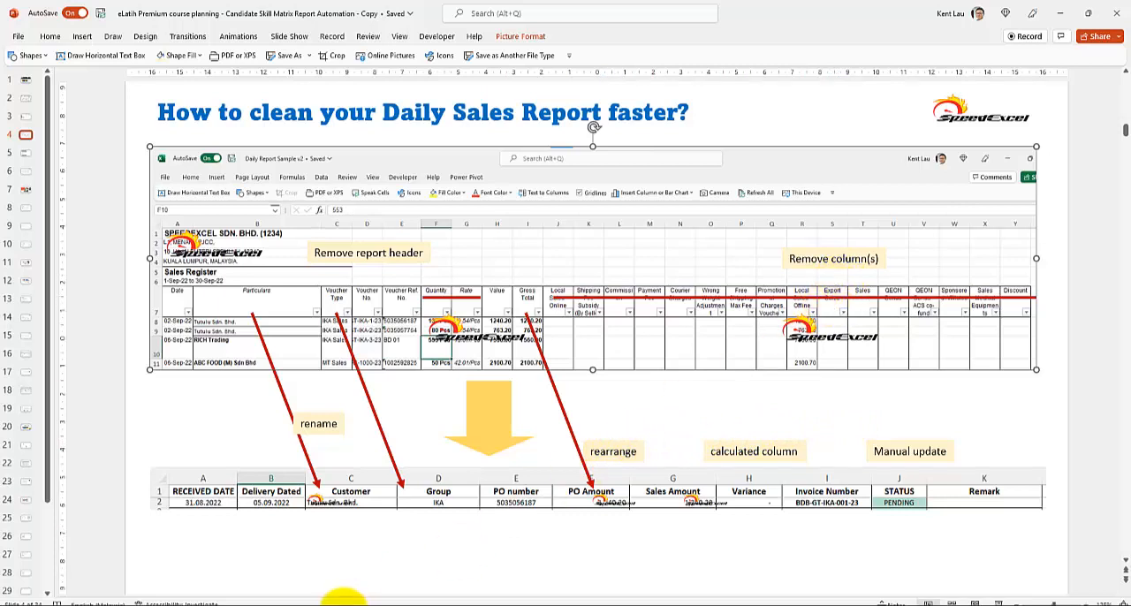
mouse_move(336, 601)
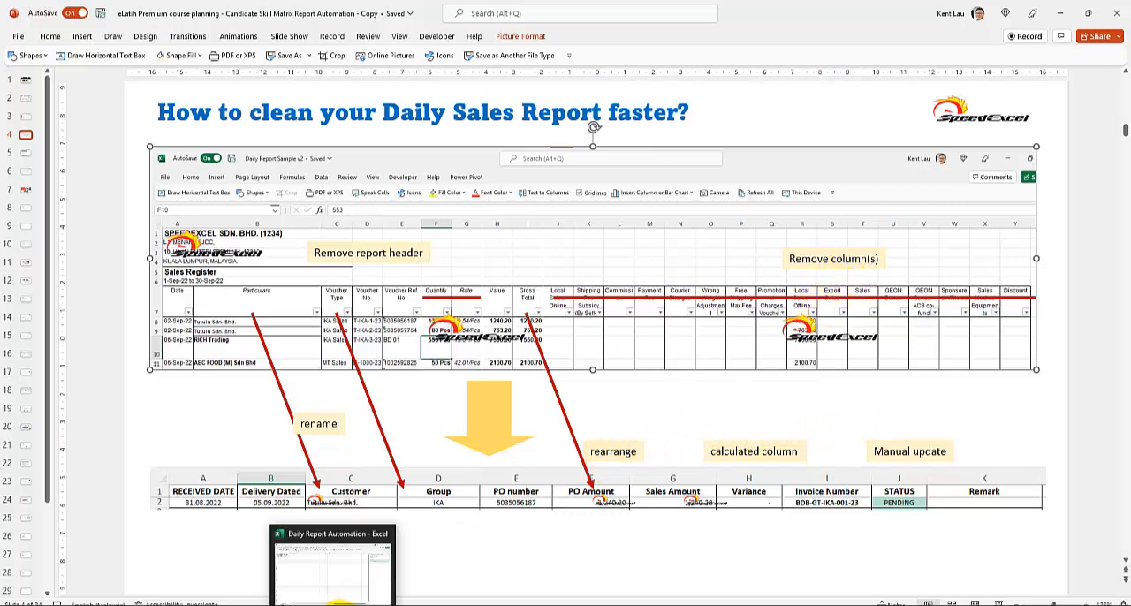
click(360, 601)
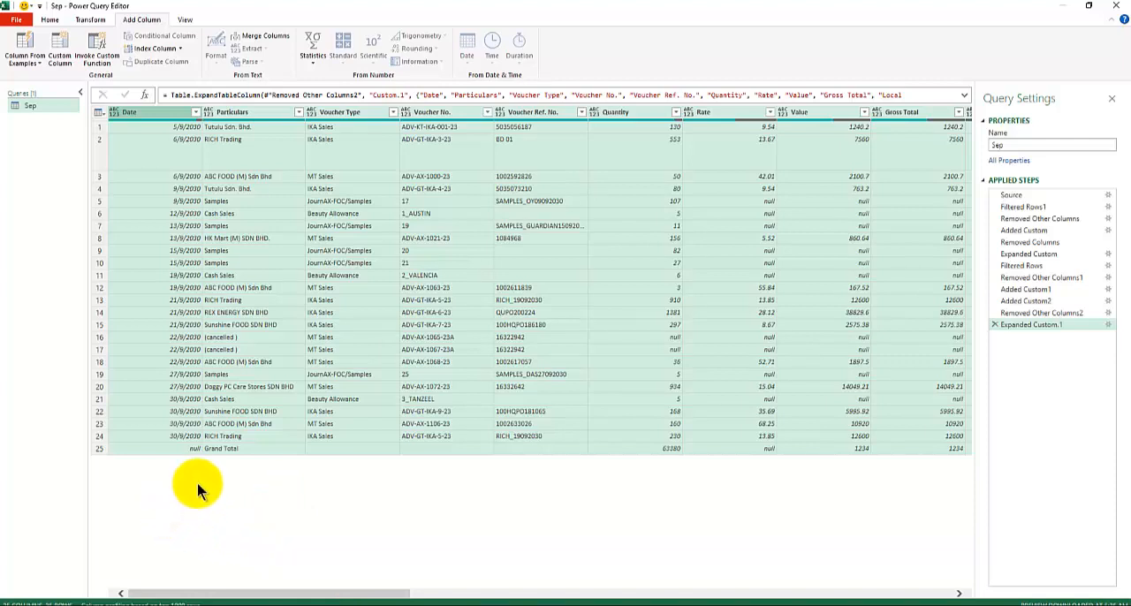
Review the applied steps from Removed Columns through Added Custom1, comparing the nested table previews in the Data and Custom columns
click(1023, 243)
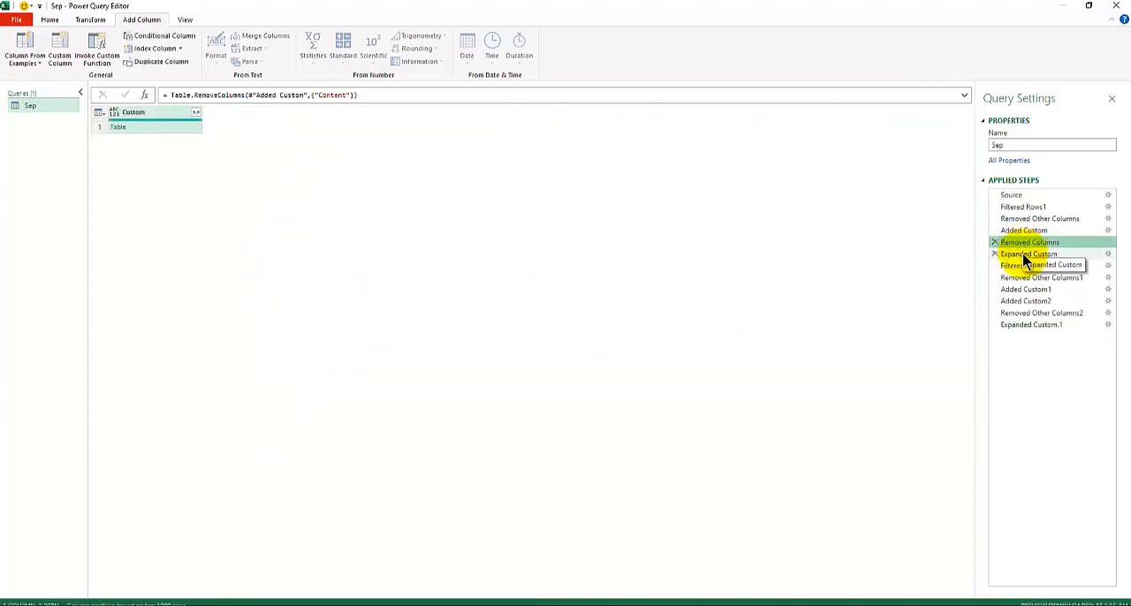
click(1024, 255)
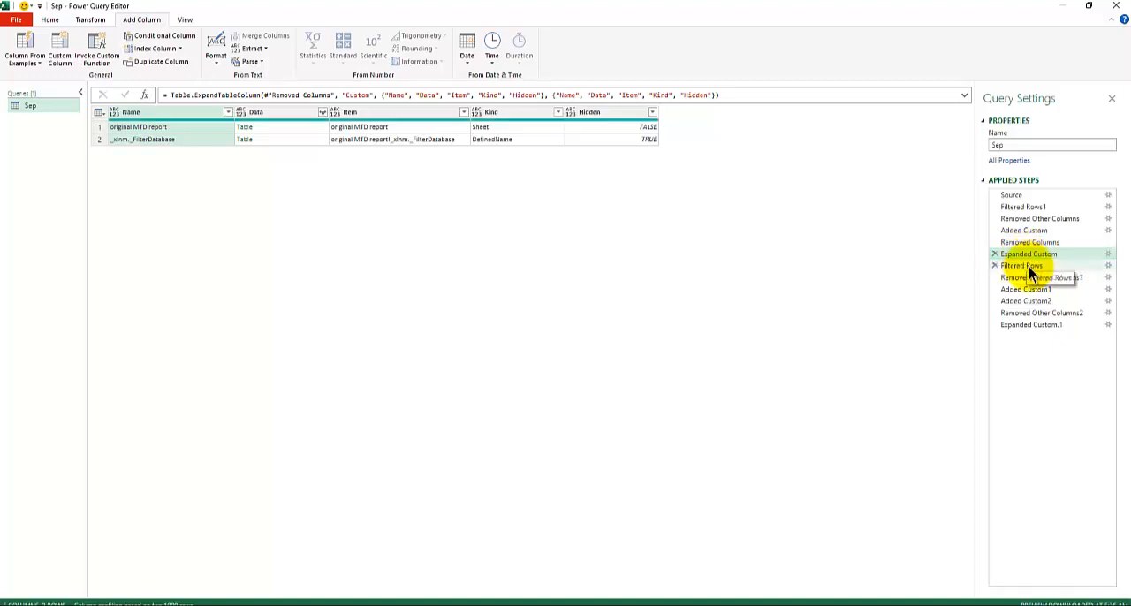
click(1021, 266)
click(1033, 280)
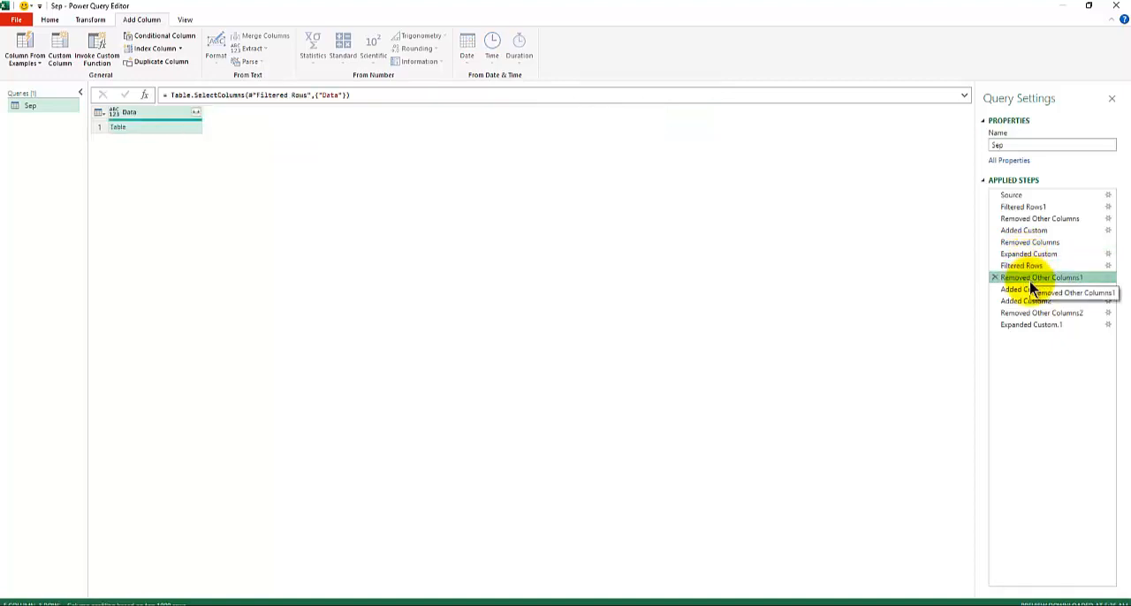
click(1030, 291)
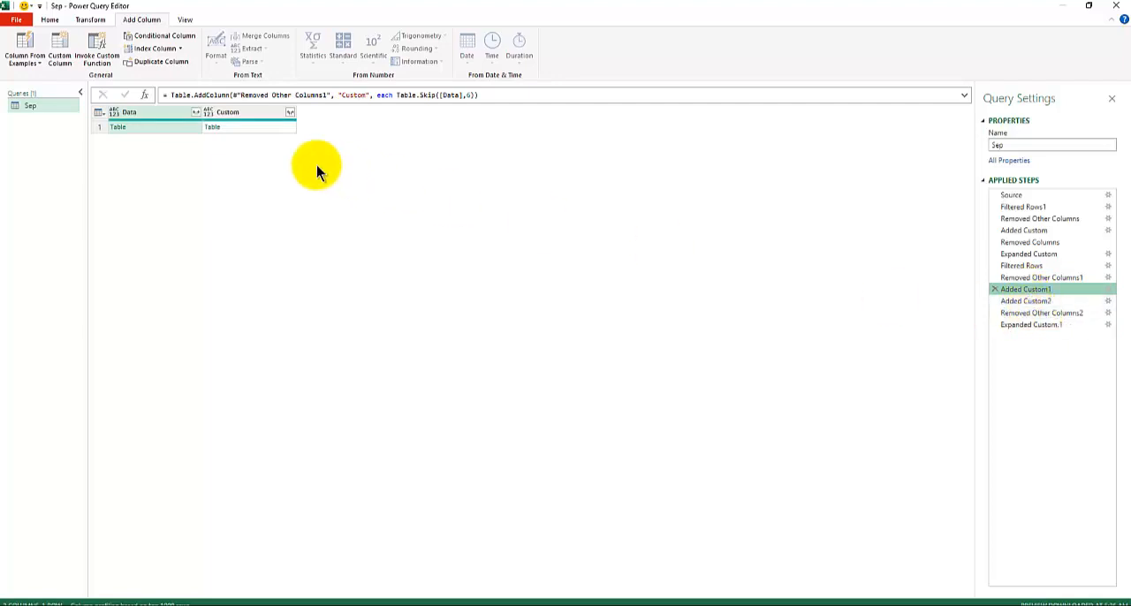
click(236, 125)
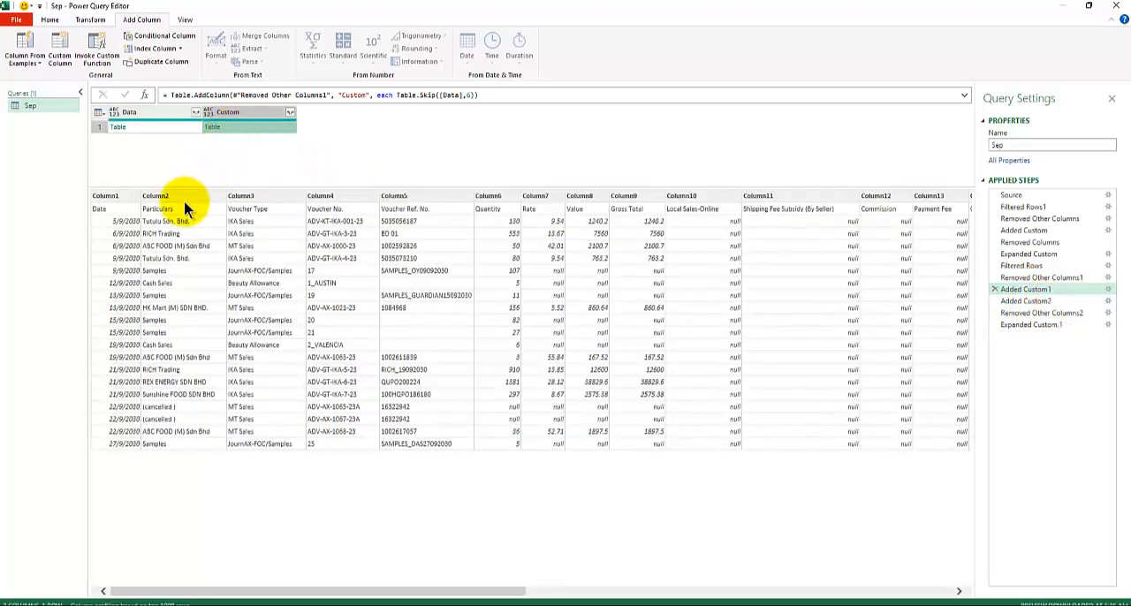
click(124, 130)
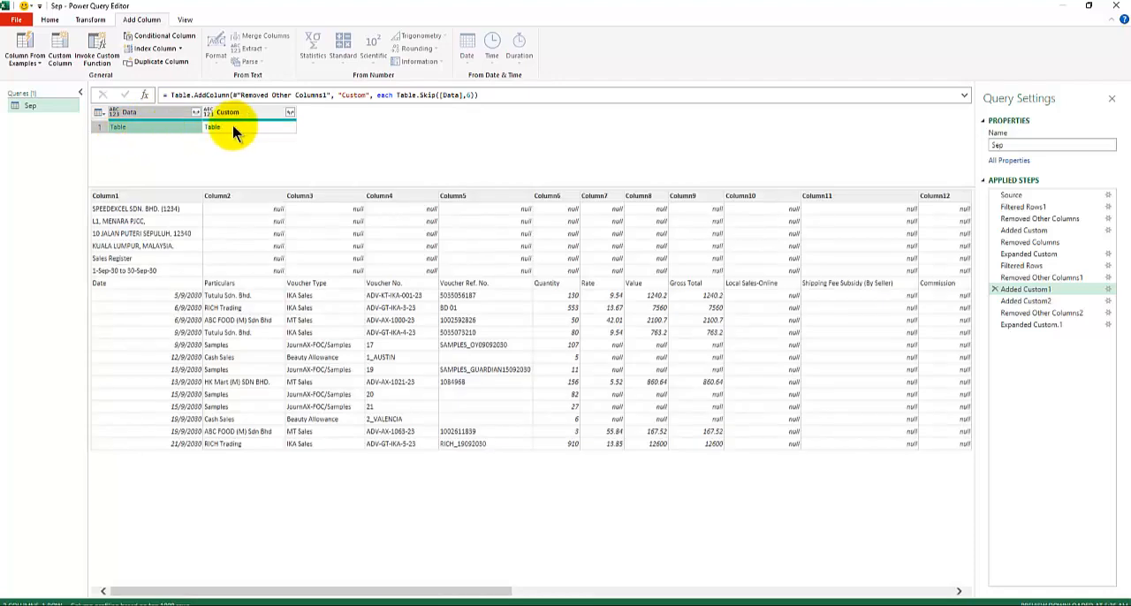
Close the Power Query Editor and load the Sep query into the Daily Report Automation workbook
click(48, 19)
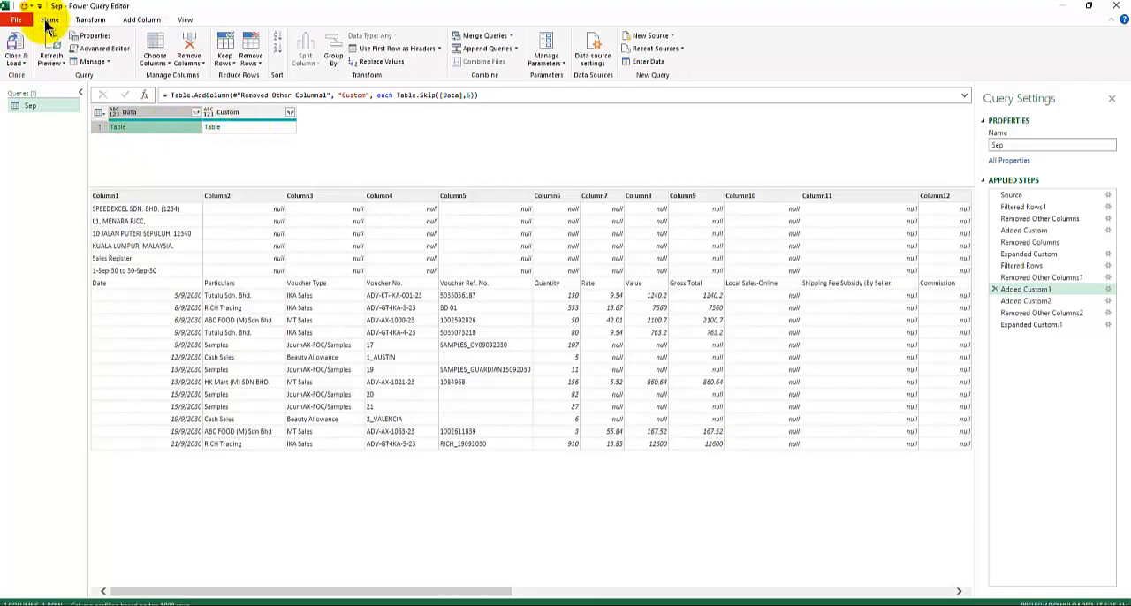
click(15, 65)
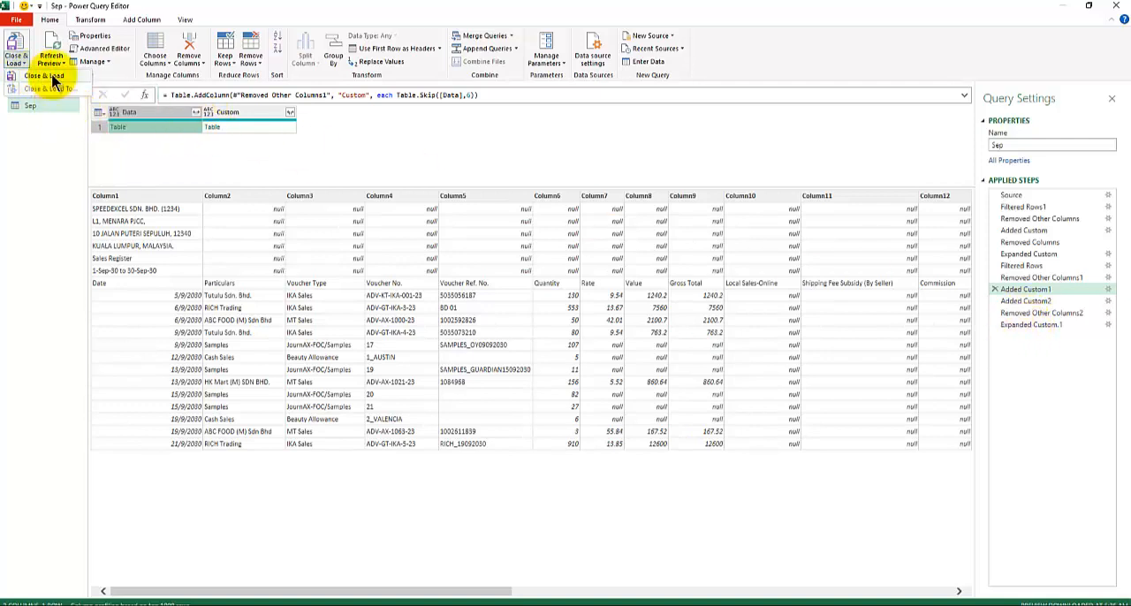
click(51, 76)
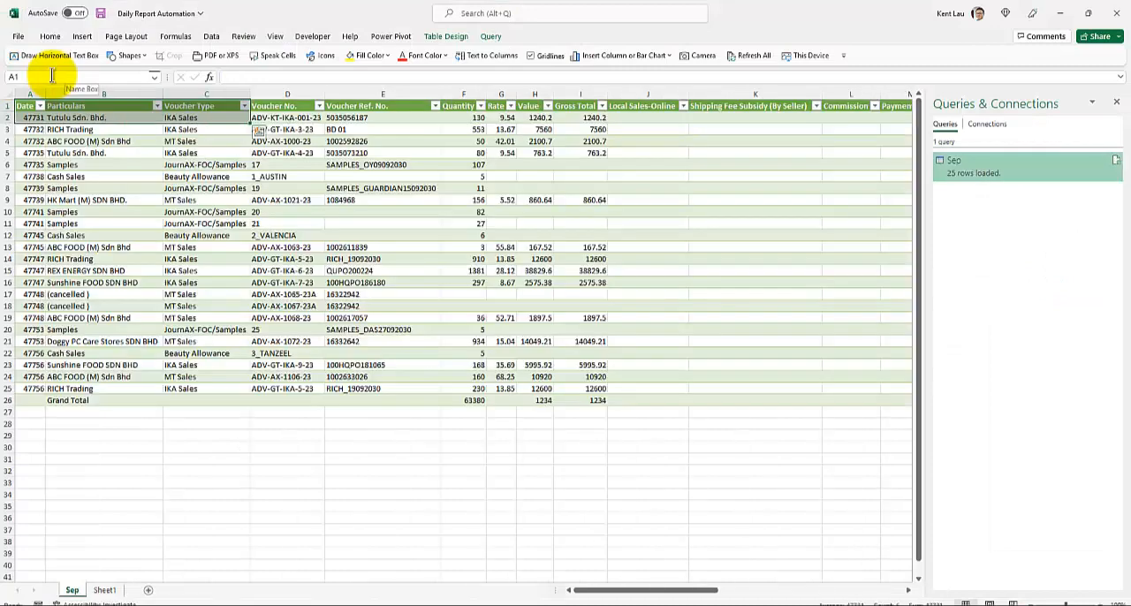
click(76, 176)
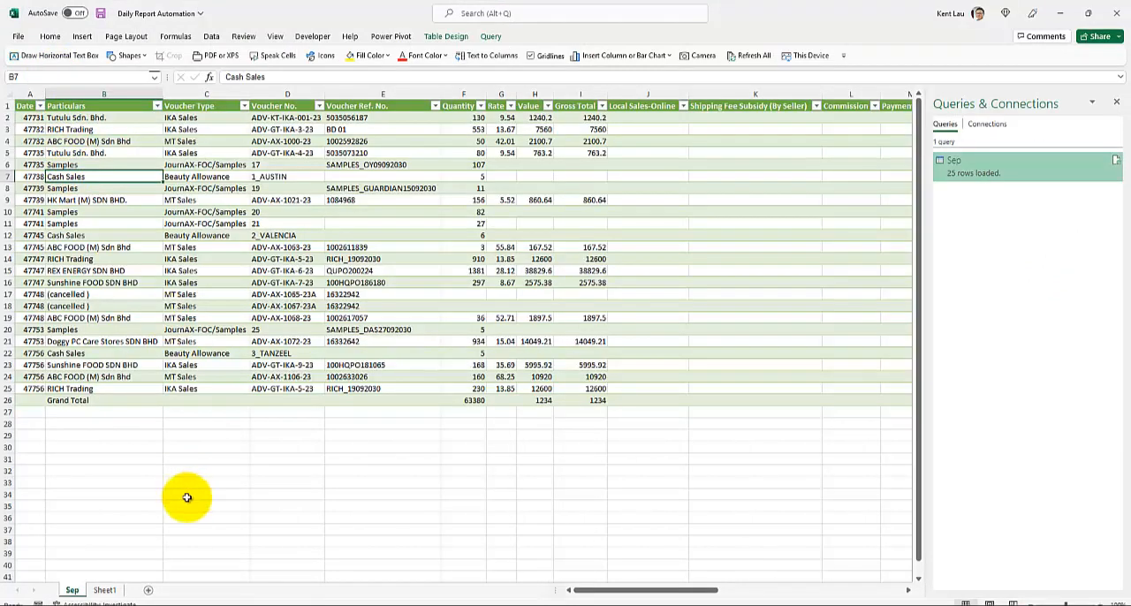
Switch to the Sep folder in File Explorer and duplicate the file 2030 Sep Daily Report Sample v2 Day 2
mouse_move(269, 603)
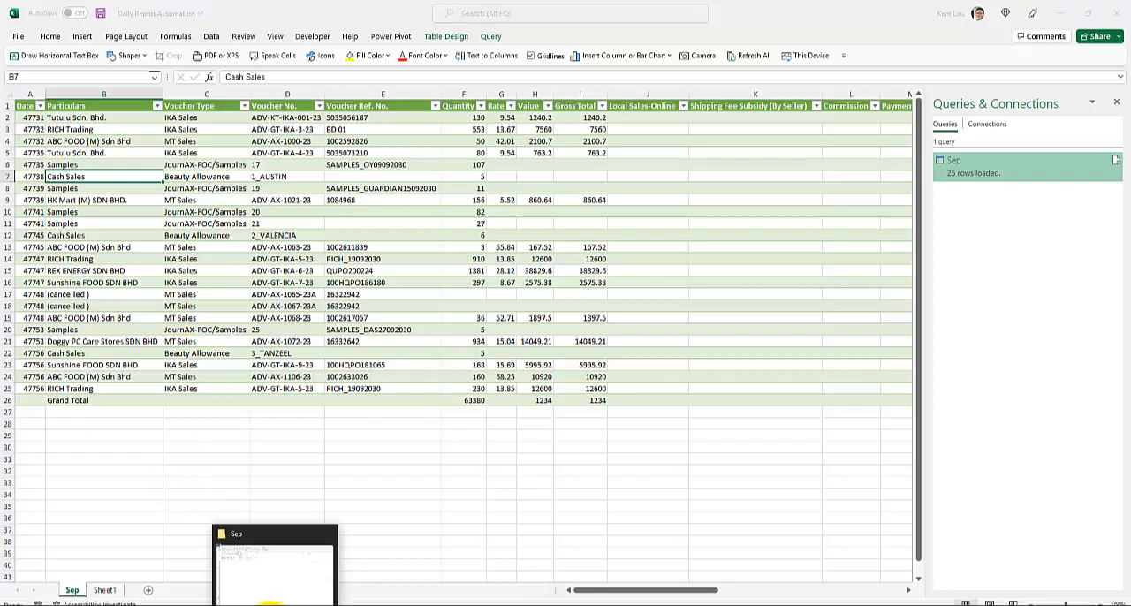
click(265, 557)
click(132, 132)
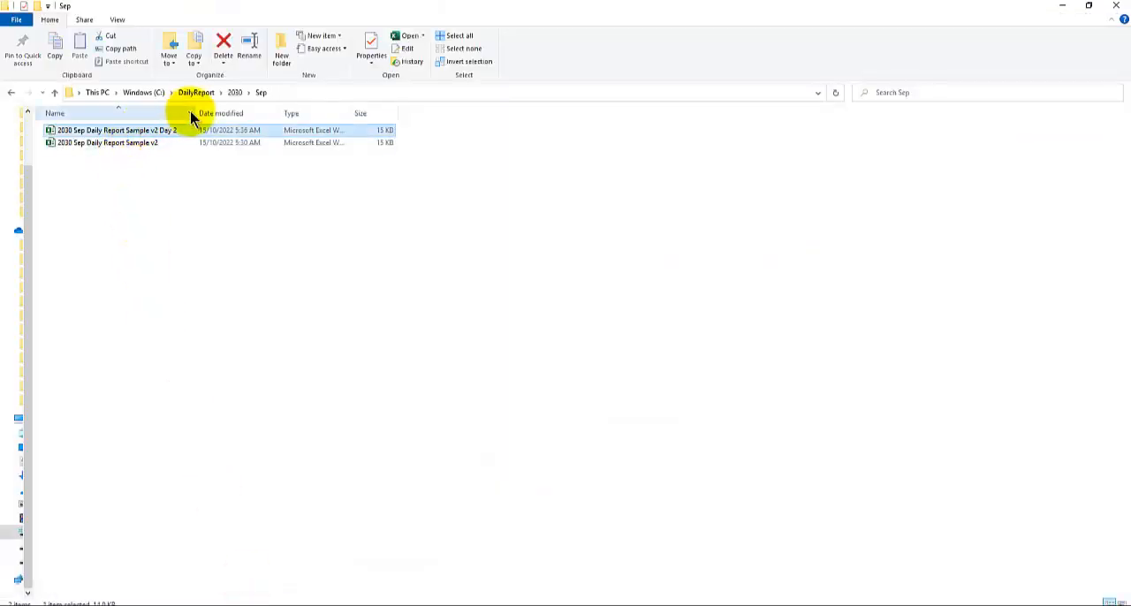
drag(201, 110, 259, 110)
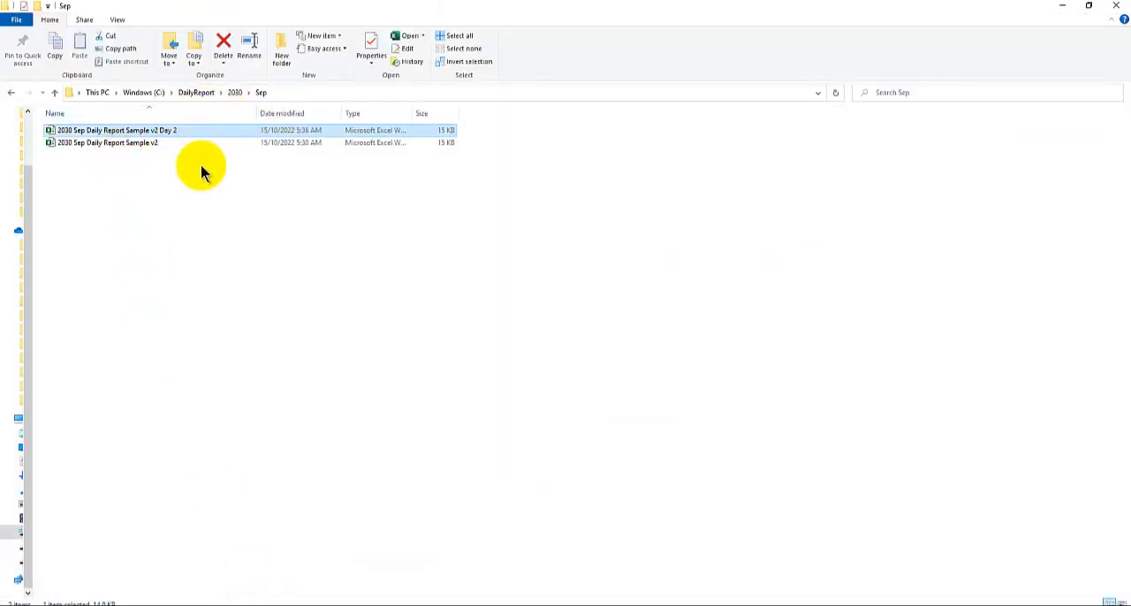
key(ctrl+c)
key(ctrl+v)
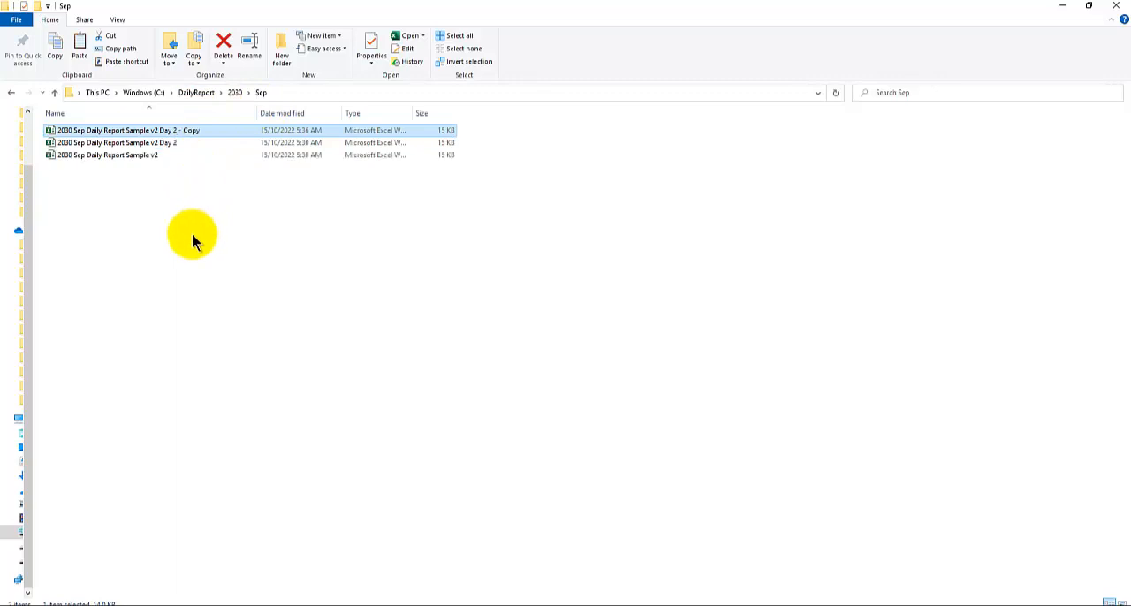
Rename the copied file as 2030 Sep Daily Report Sample v2 Day 3 and open it in Excel
click(189, 129)
drag(177, 130, 213, 132)
key(BackSpace)
key(BackSpace)
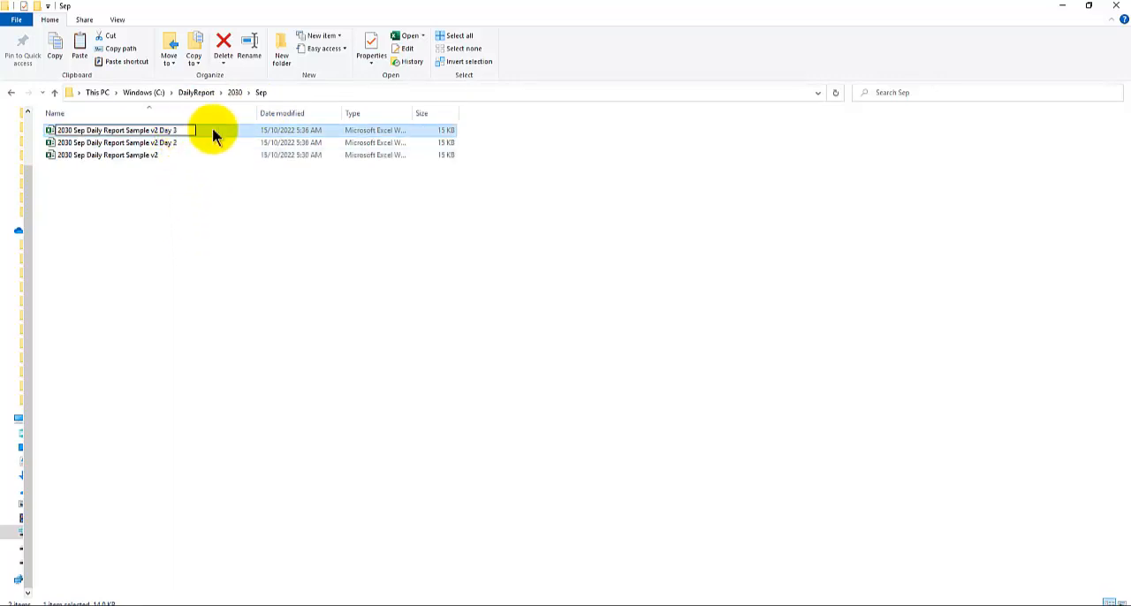
key(Return)
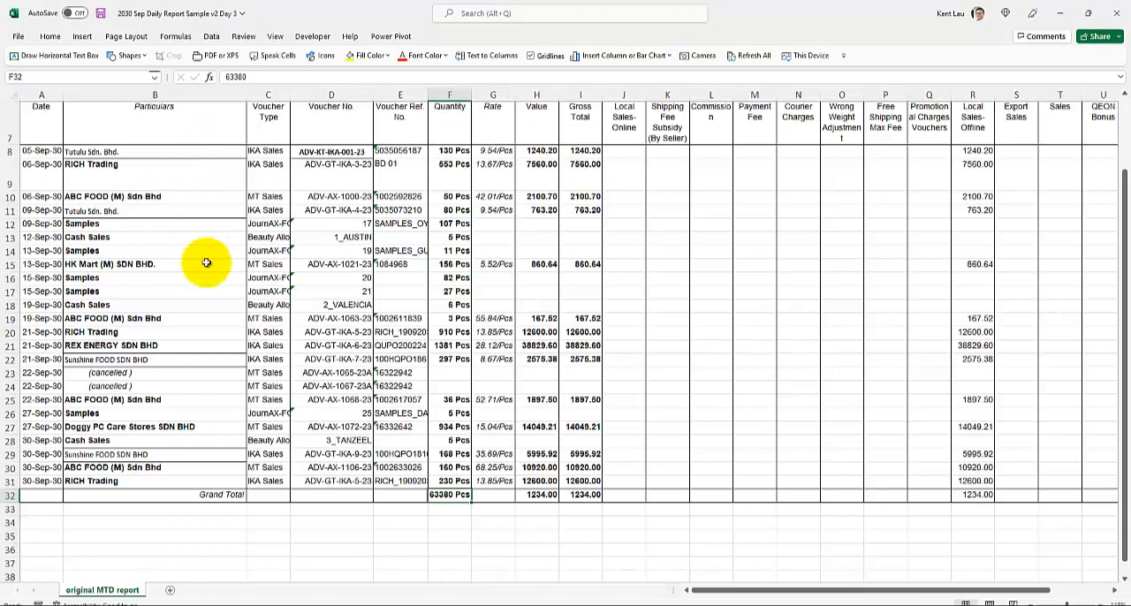
In row 8, set the Quantity to 1000 and both Value and Gross Total to 3456, and save the workbook
scroll(205, 262, up, 2)
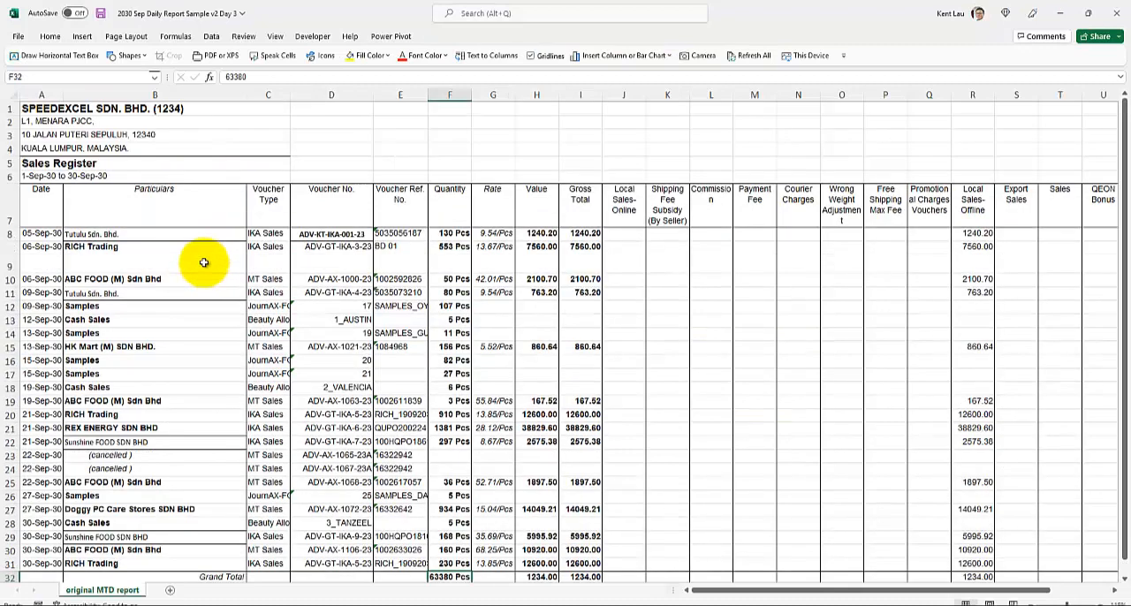
click(96, 235)
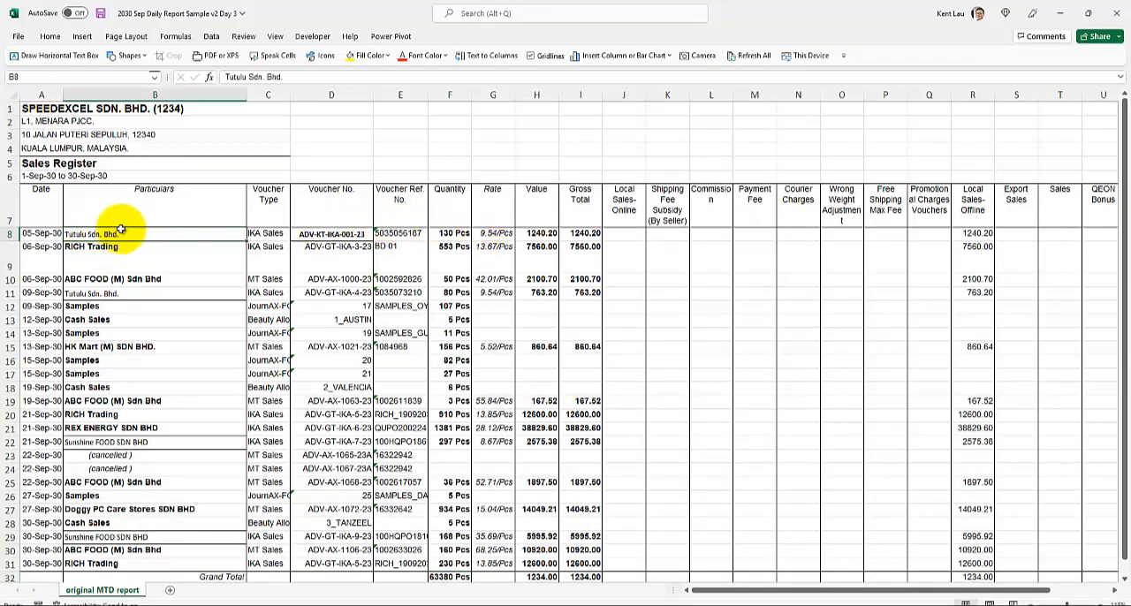
click(530, 234)
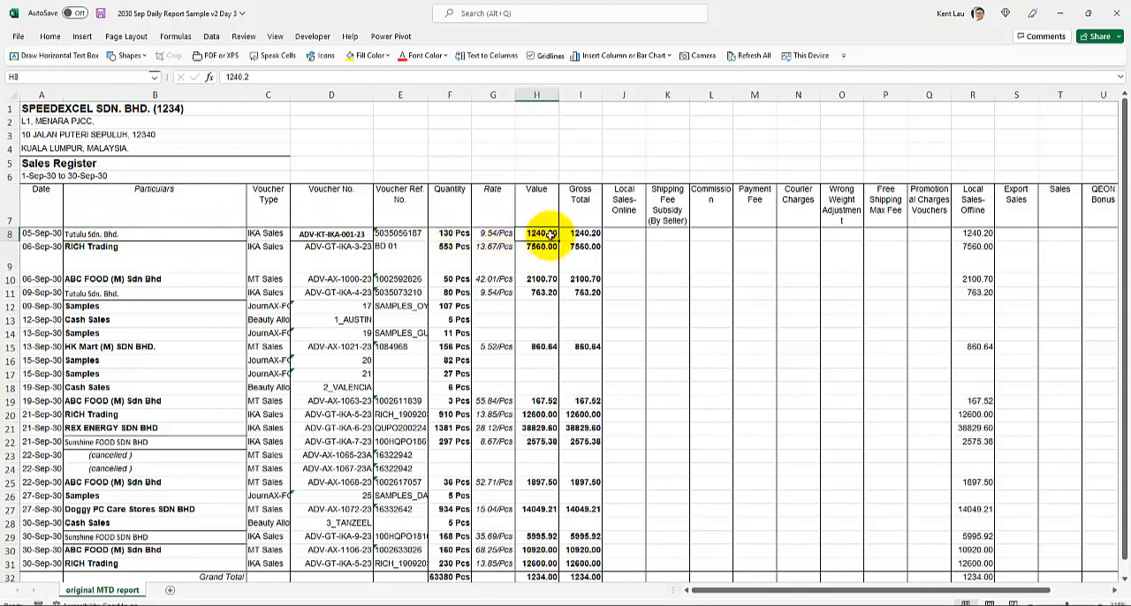
click(460, 233)
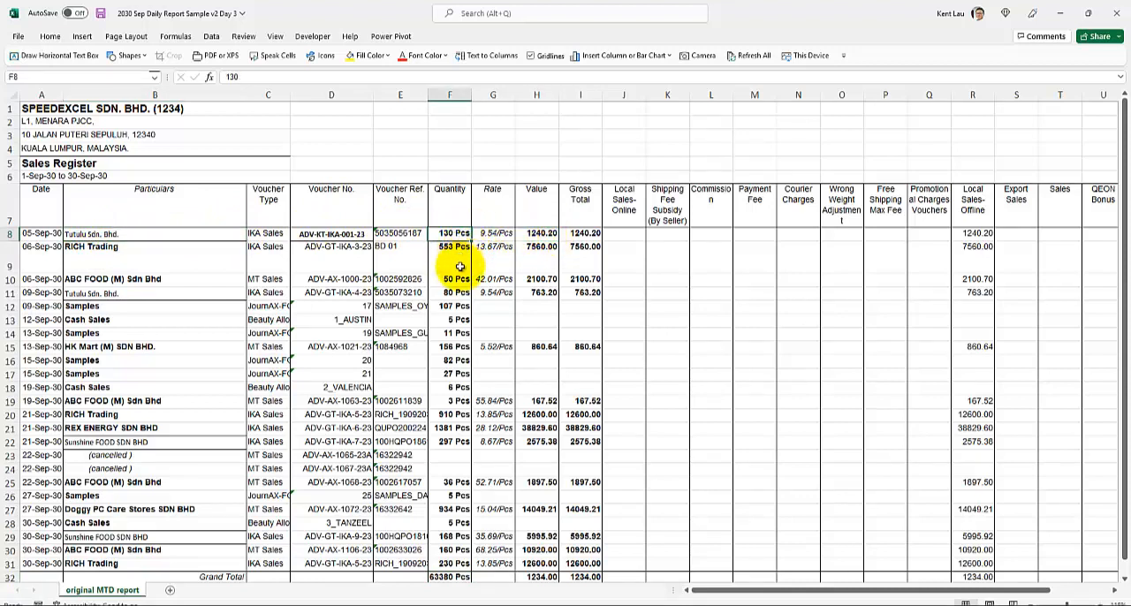
text(1000)
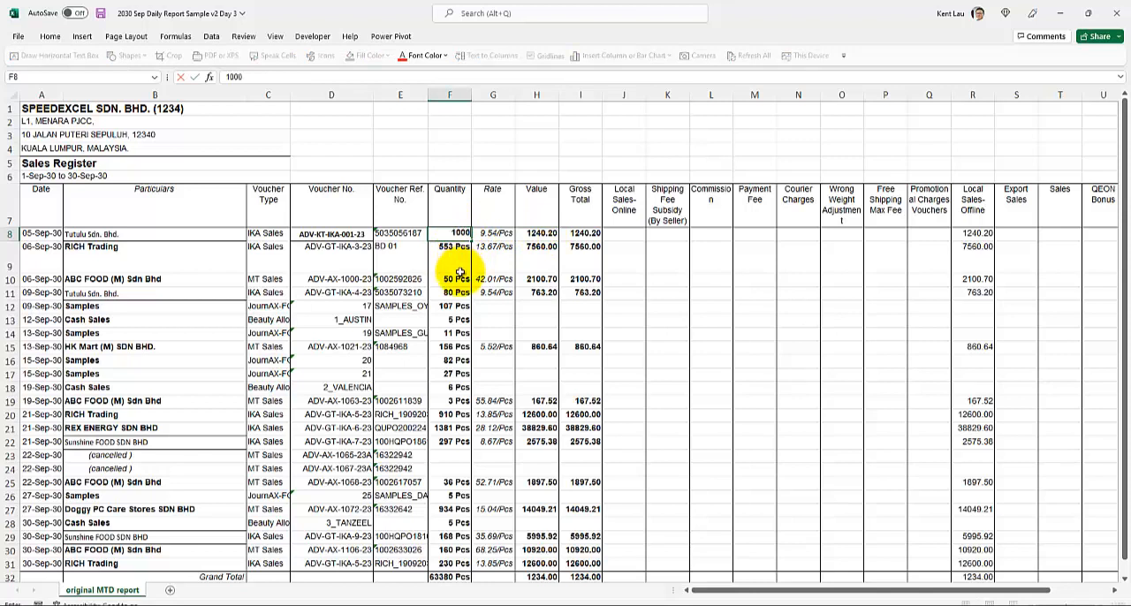
click(545, 234)
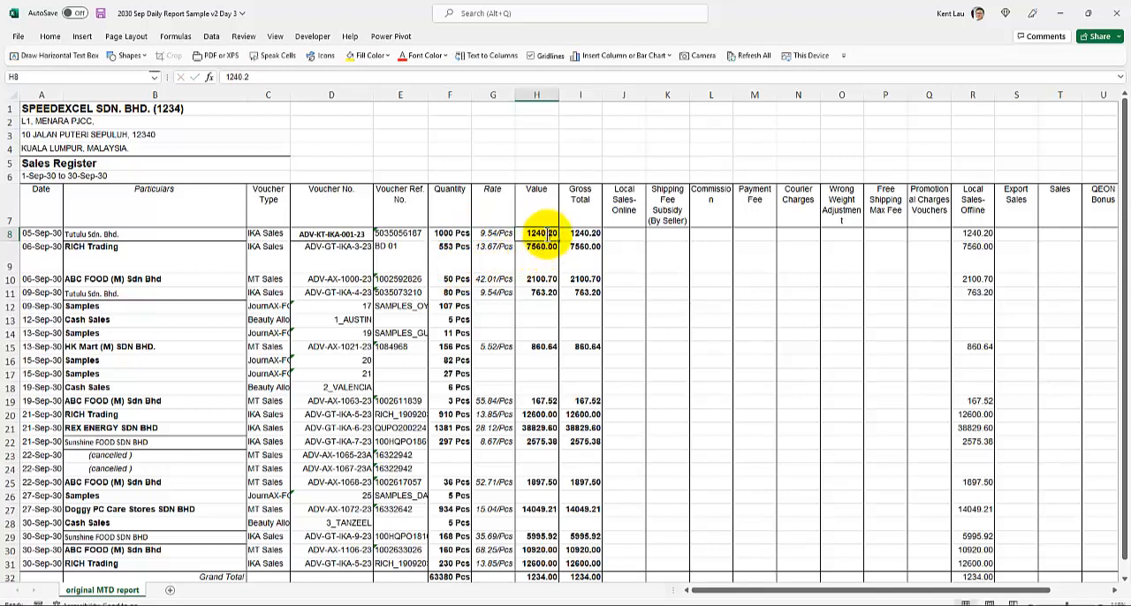
text(3456)
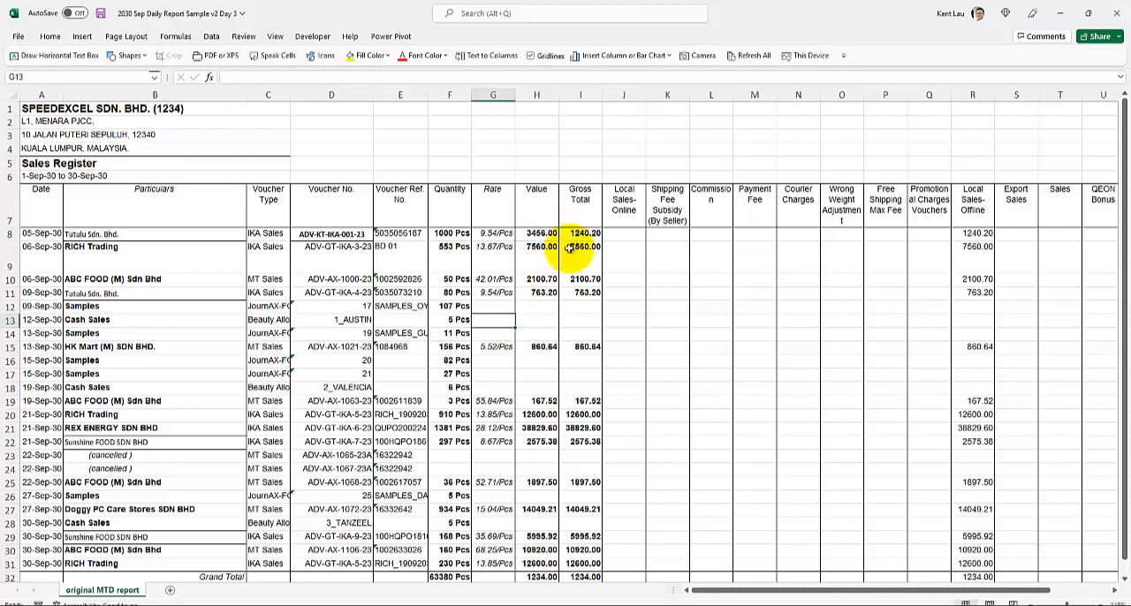
click(583, 234)
text(3456)
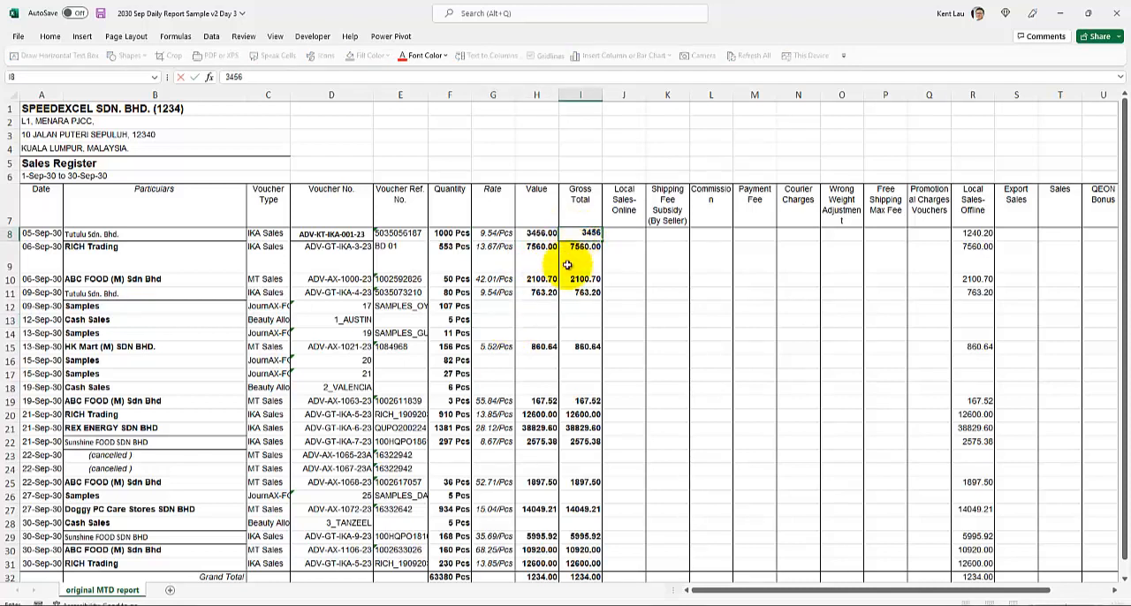
click(551, 304)
key(ctrl+s)
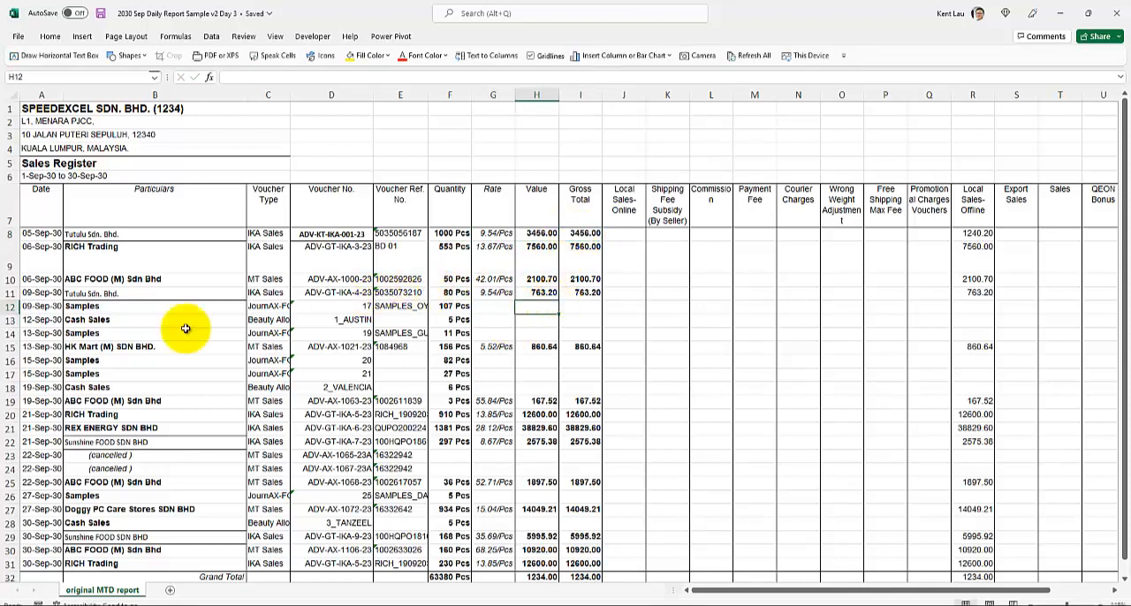
Insert a row above the last RICH Trading entry and fill it with a copy of the Doggy PC Care Stores row 27
scroll(159, 329, down, 3)
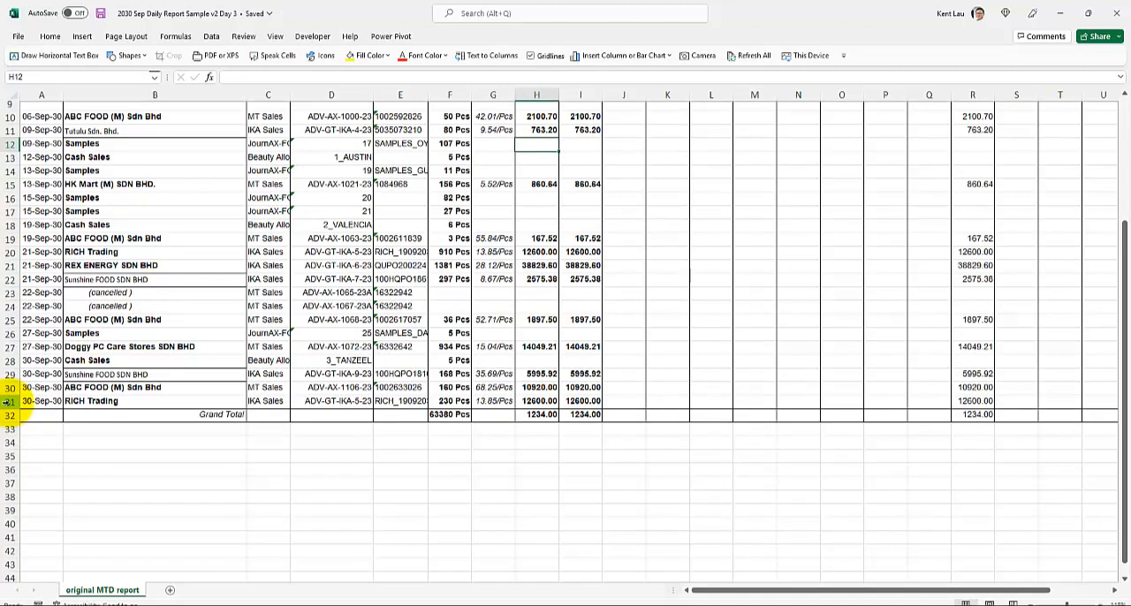
click(9, 401)
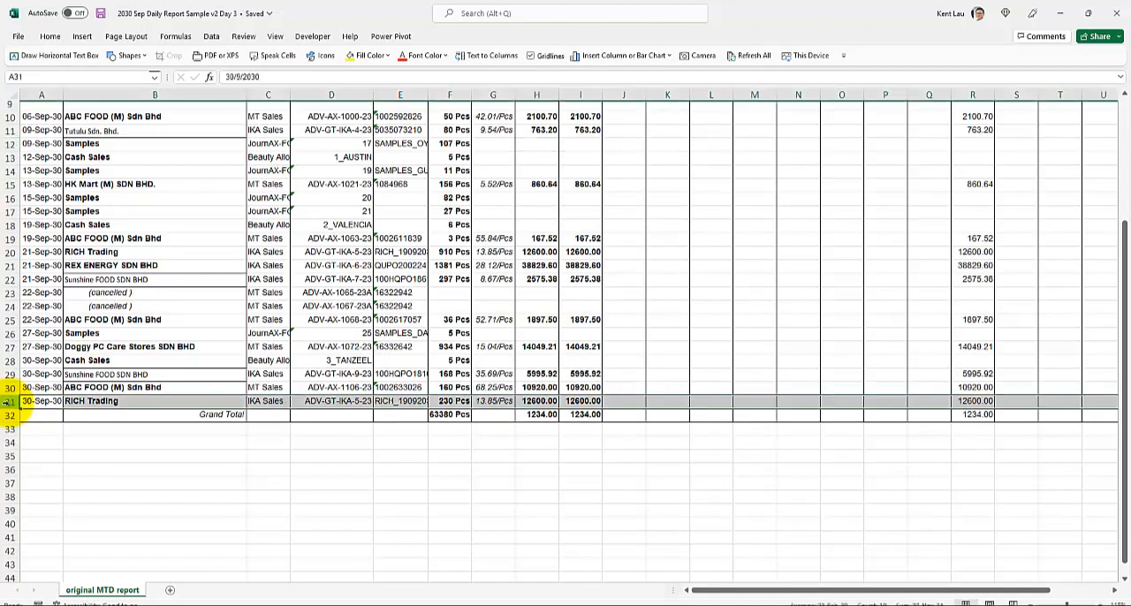
right_click(9, 401)
click(42, 298)
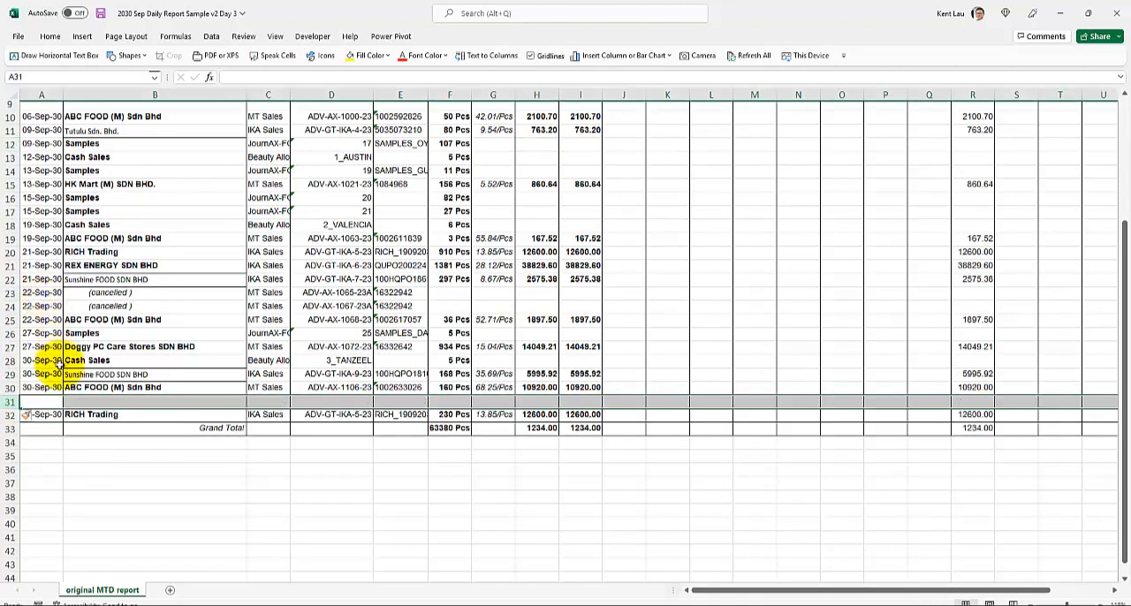
click(7, 346)
key(ctrl+c)
click(10, 401)
key(ctrl+v)
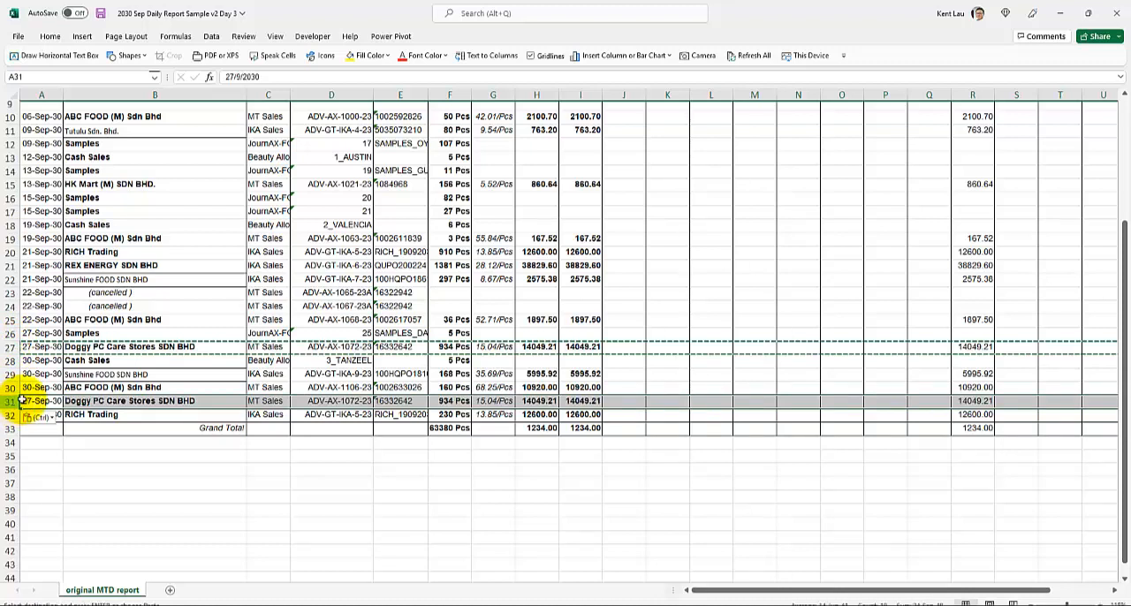
Change the date in cell A31 of the copied Doggy PC Care Stores row to 30/9/2030
click(115, 361)
click(35, 399)
double_click(35, 399)
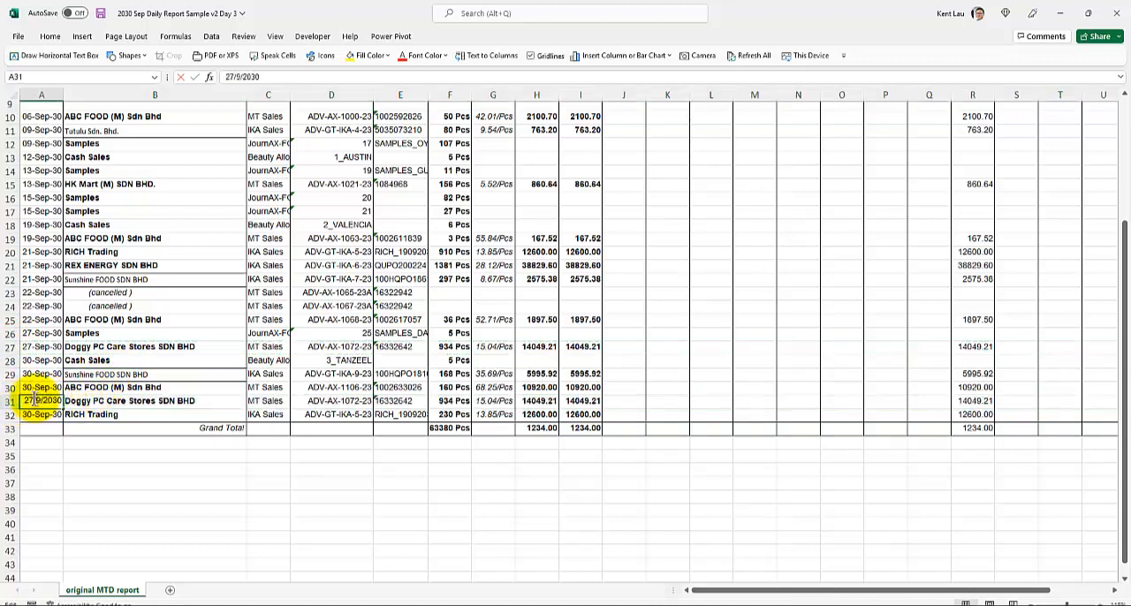
drag(35, 399, 23, 400)
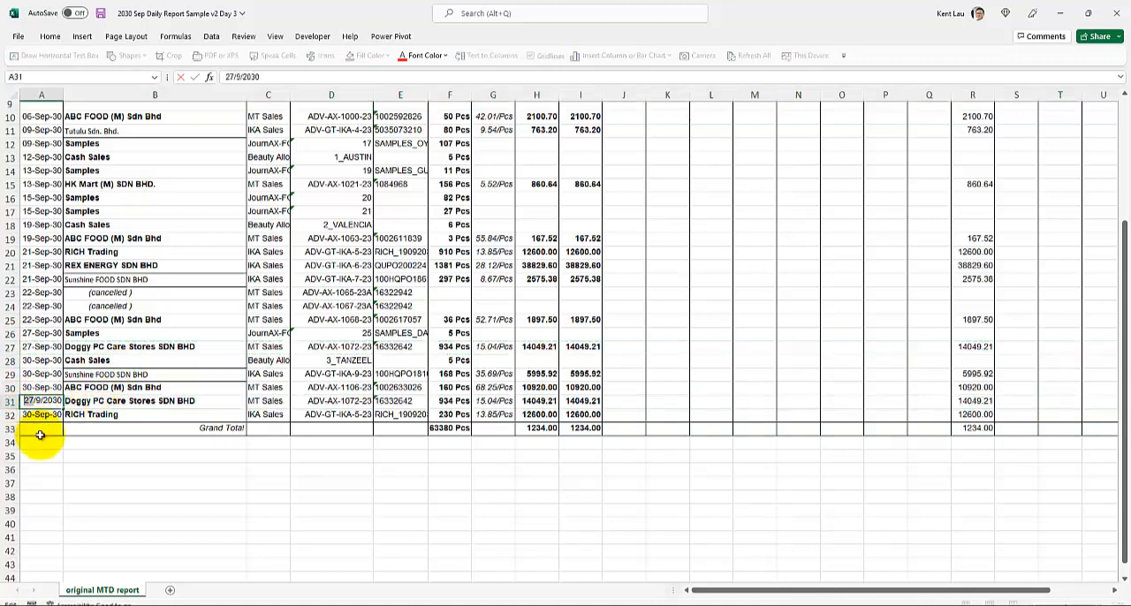
text(30)
click(209, 364)
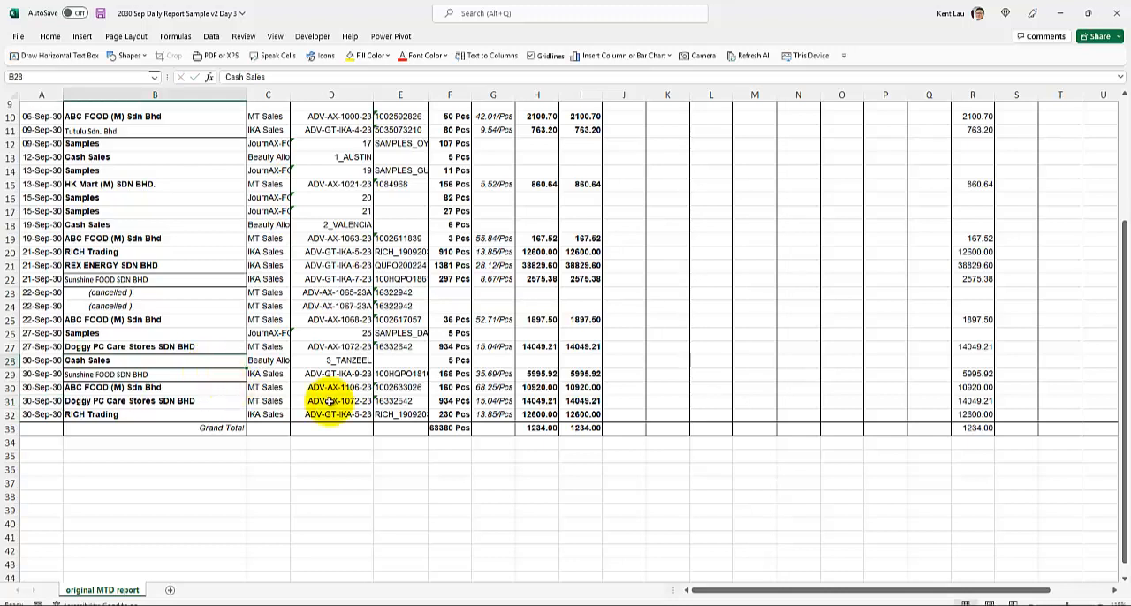
In row 31 for Doggy PC Care Stores, set the Quantity to 123 and both Value and Gross Total to 1234
click(481, 403)
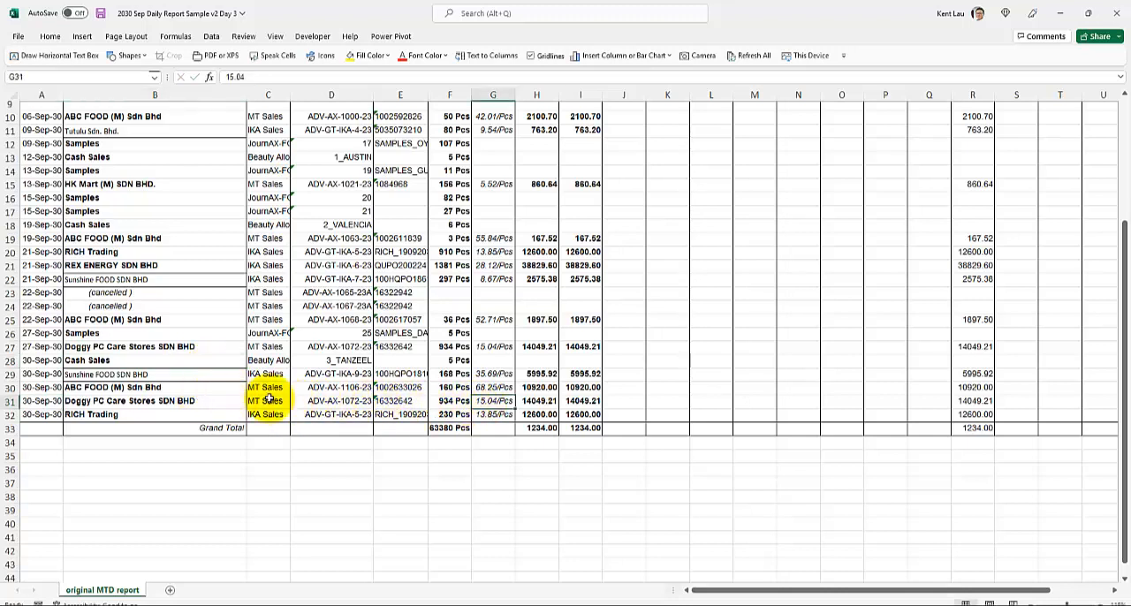
click(454, 400)
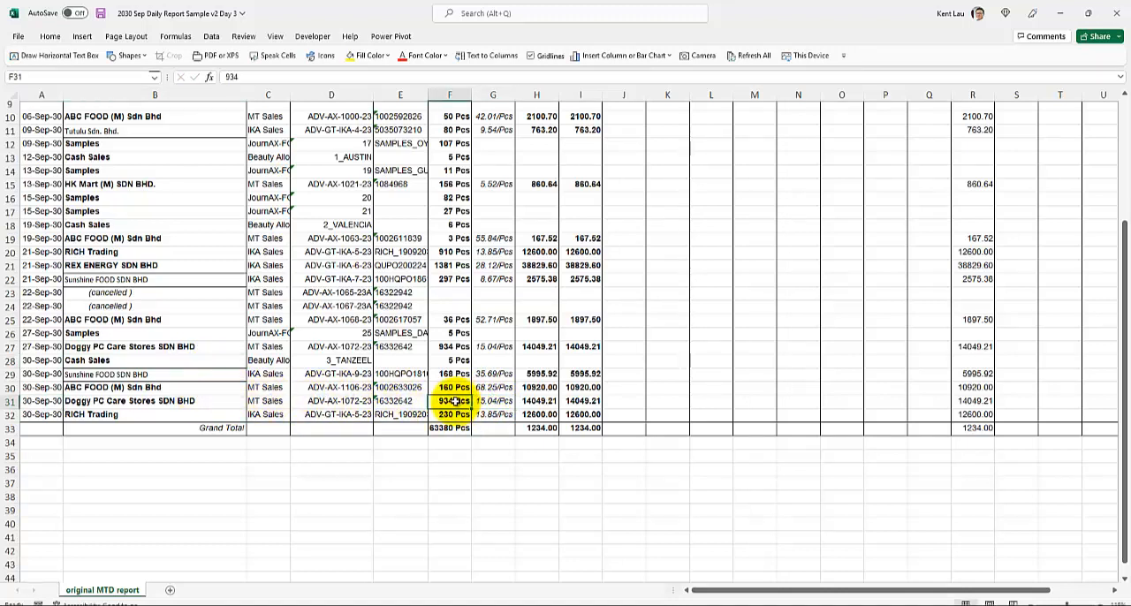
text(123)
click(543, 401)
text(1234)
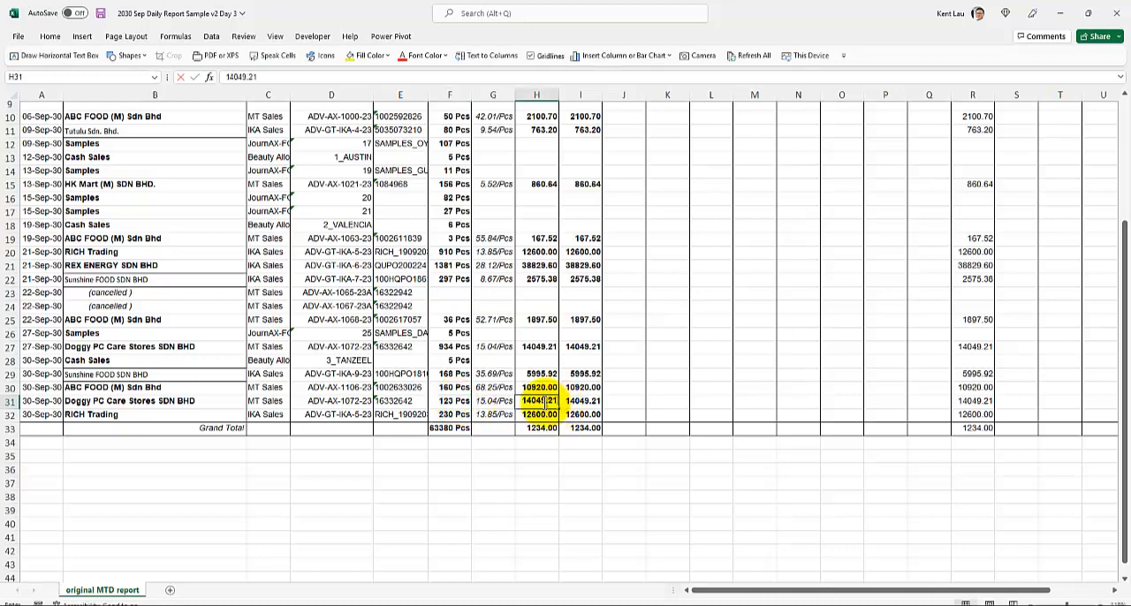
click(585, 403)
click(530, 361)
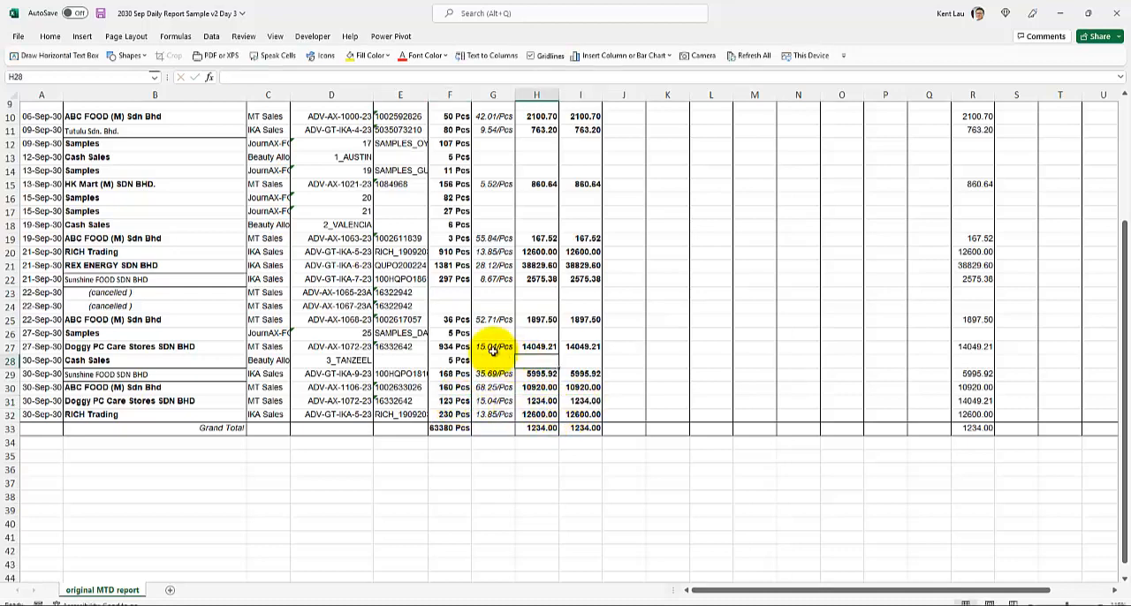
Save and close the Day 3 report, and narrow the Name column of the Sep folder listing in File Explorer
scroll(341, 309, up, 3)
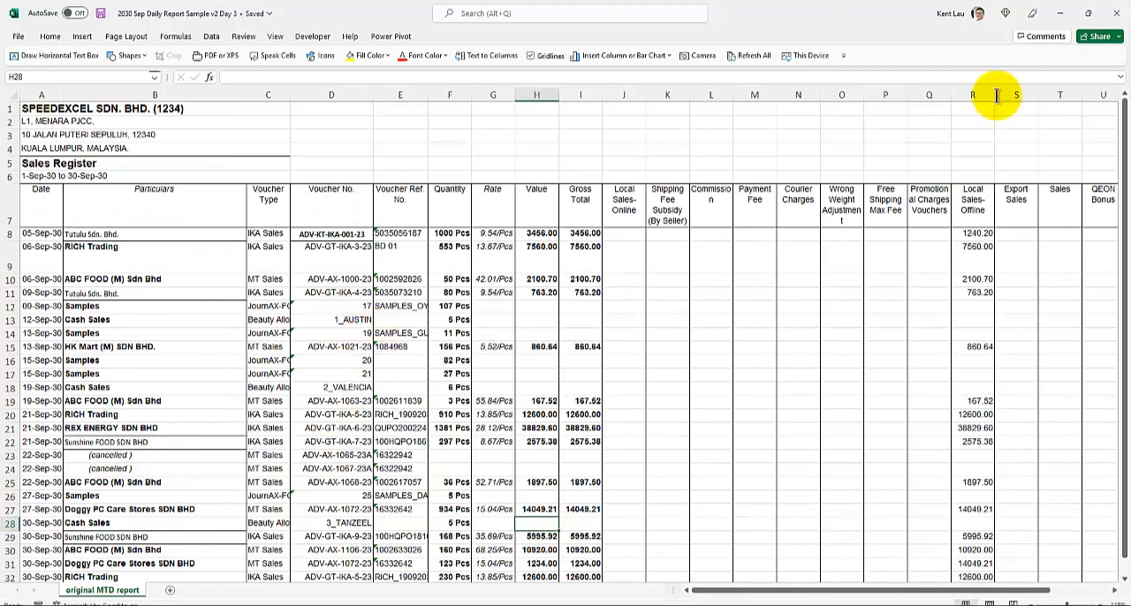
click(1112, 18)
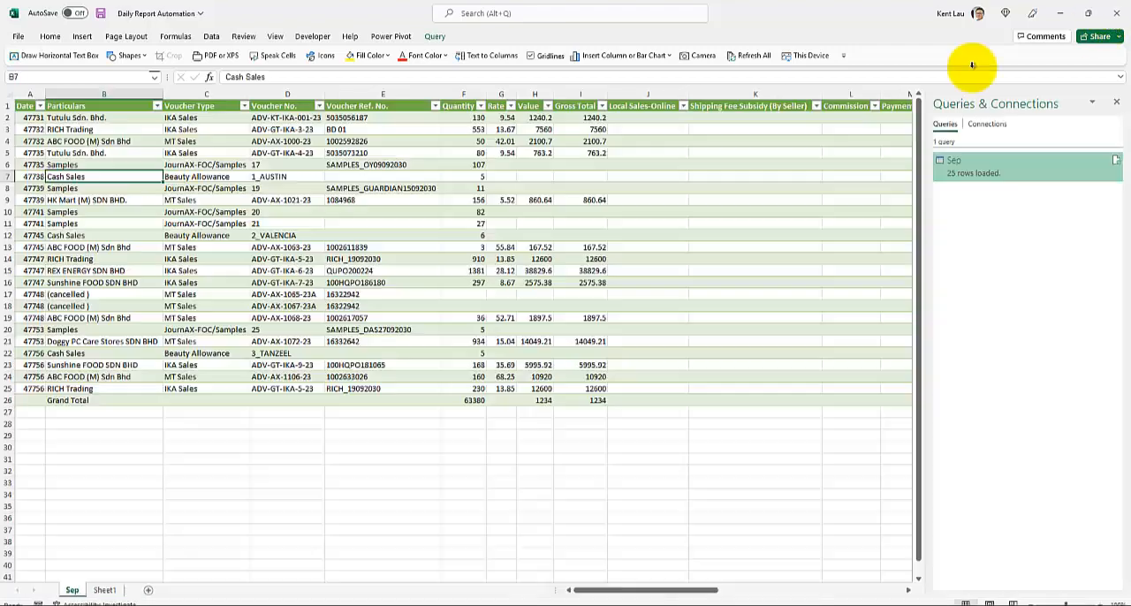
click(269, 604)
click(257, 301)
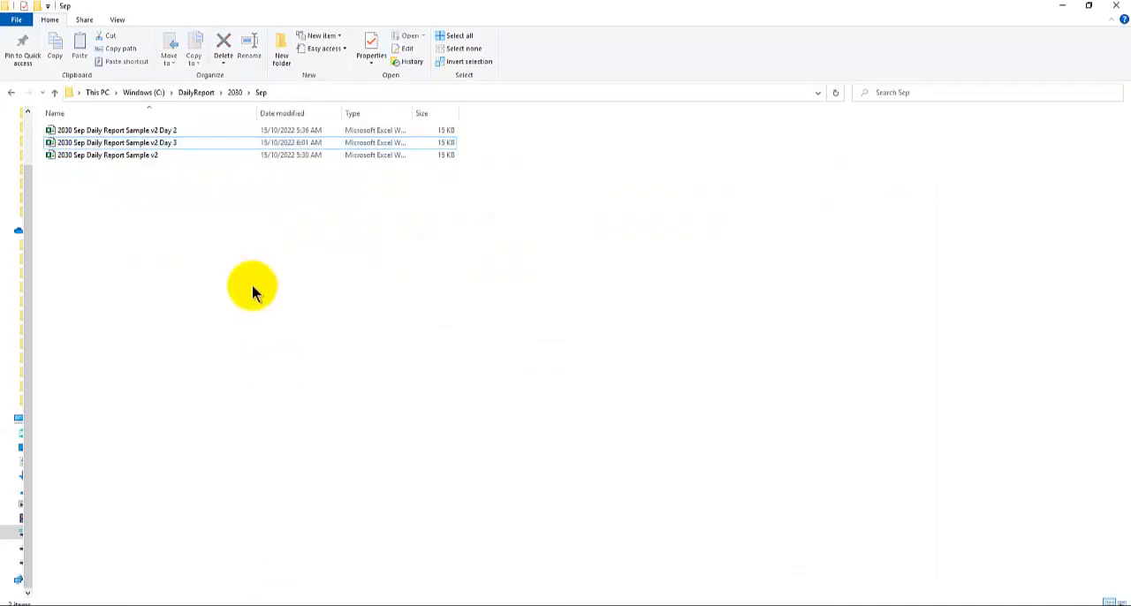
drag(255, 113, 226, 115)
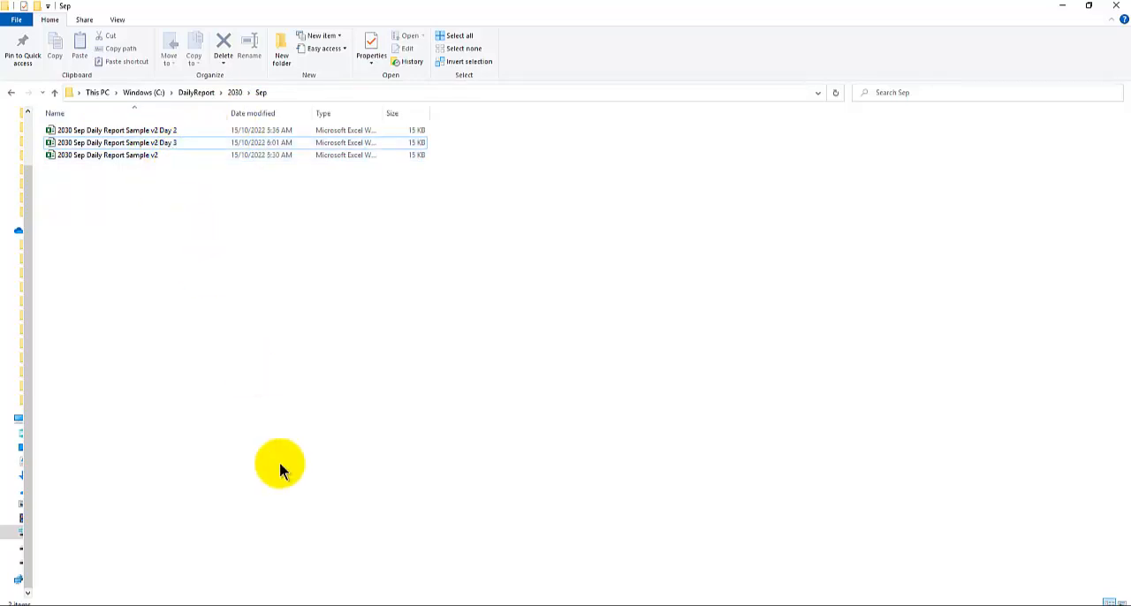
Switch back to the Daily Report Automation workbook and refresh the Sep query table
click(328, 605)
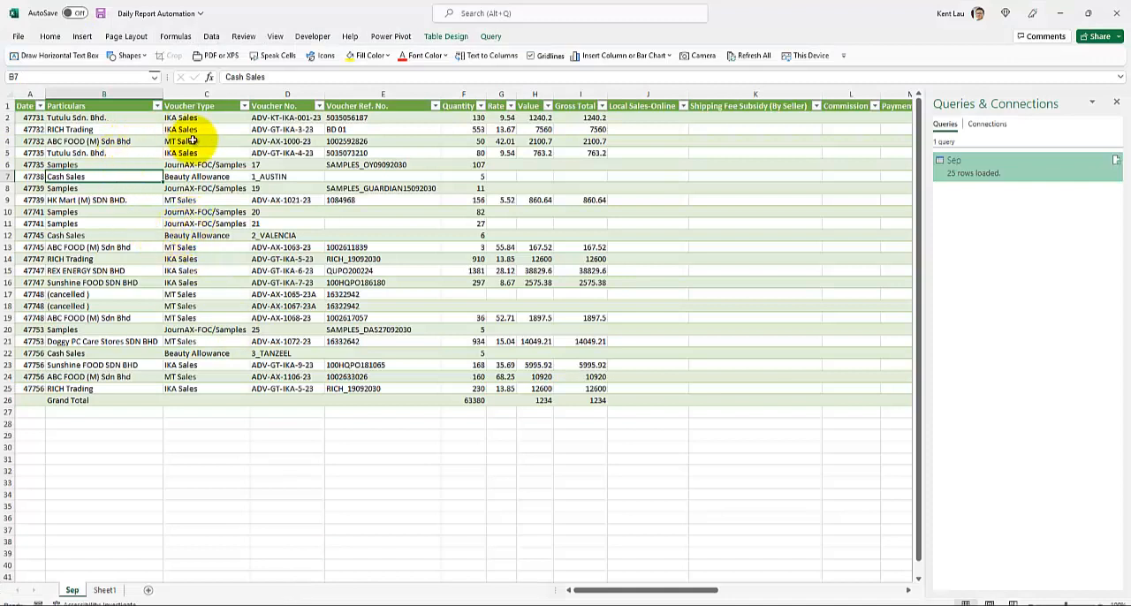
right_click(199, 153)
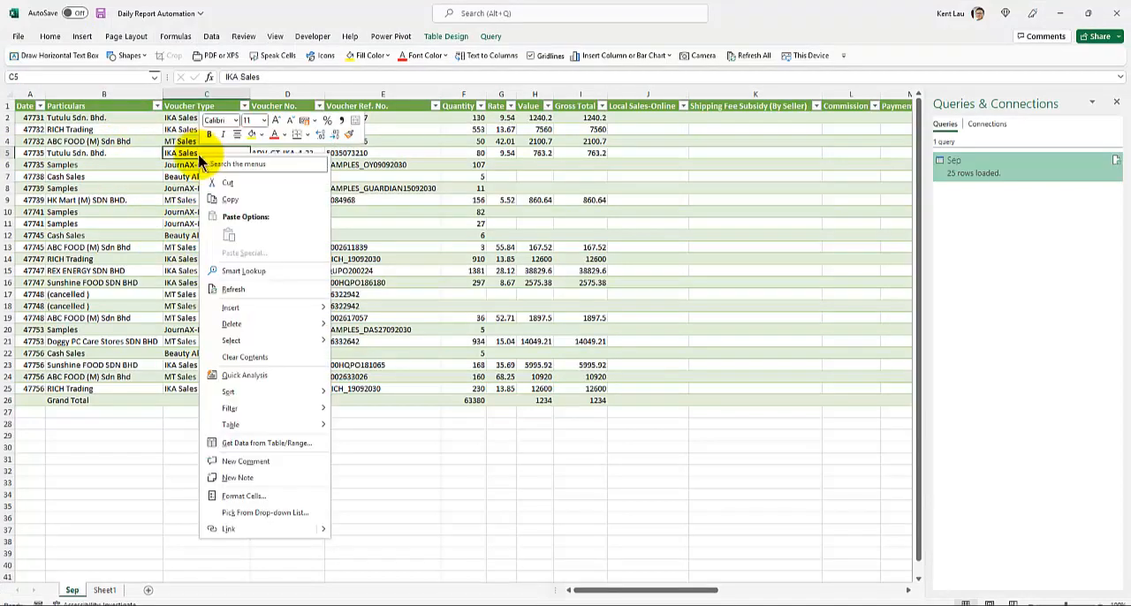
click(245, 290)
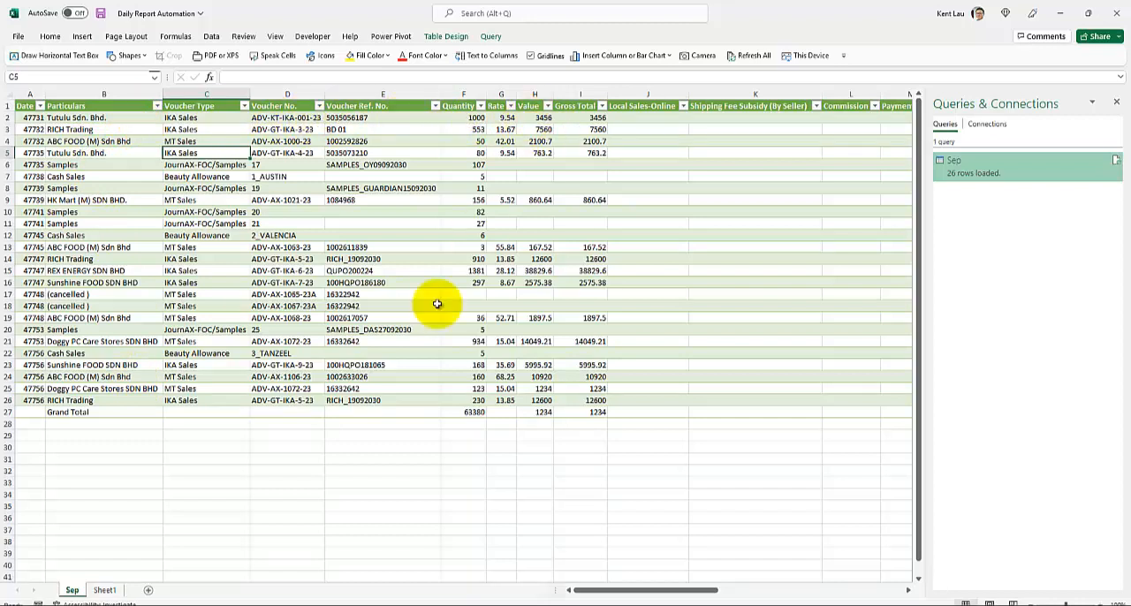
Reopen 2030 Sep Daily Report Sample v2 Day 3 from the Sep folder and check the Value in cell H8
mouse_move(272, 597)
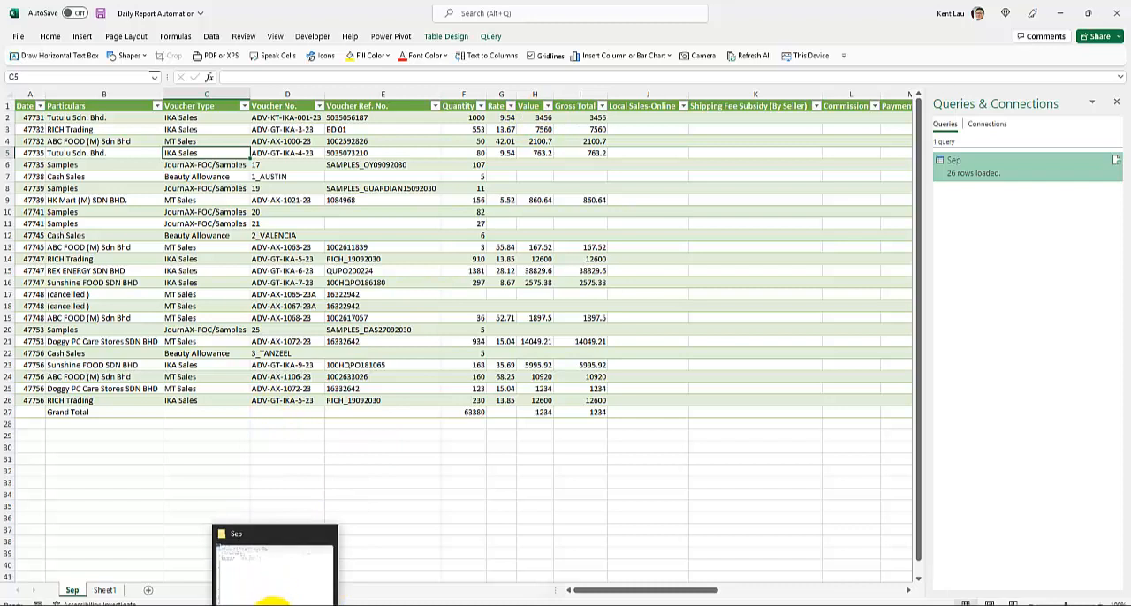
click(273, 566)
click(104, 144)
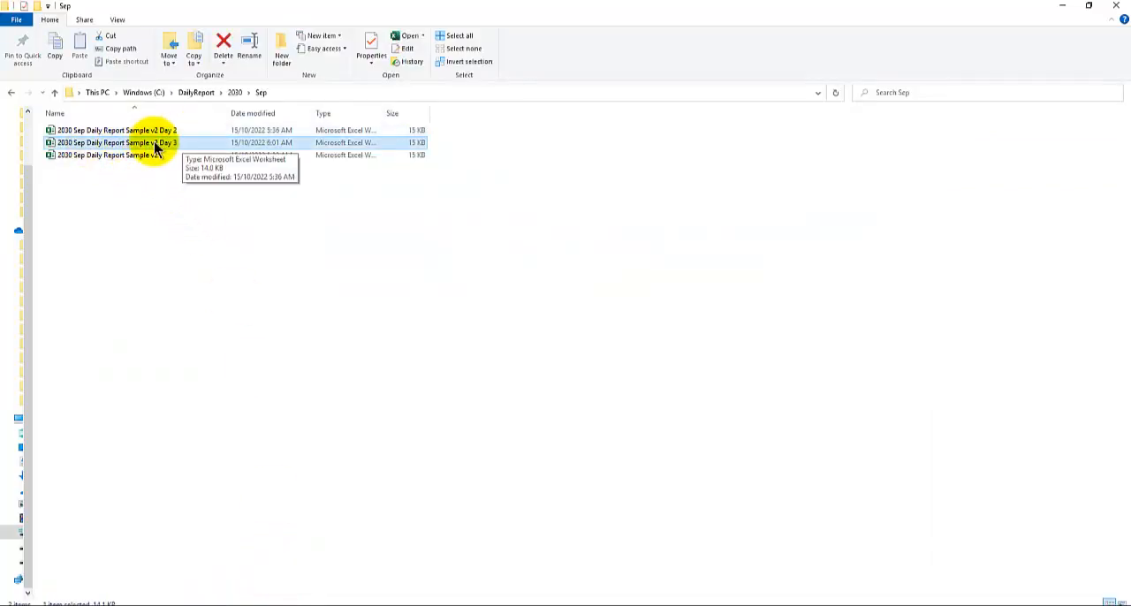
key(alt+Tab)
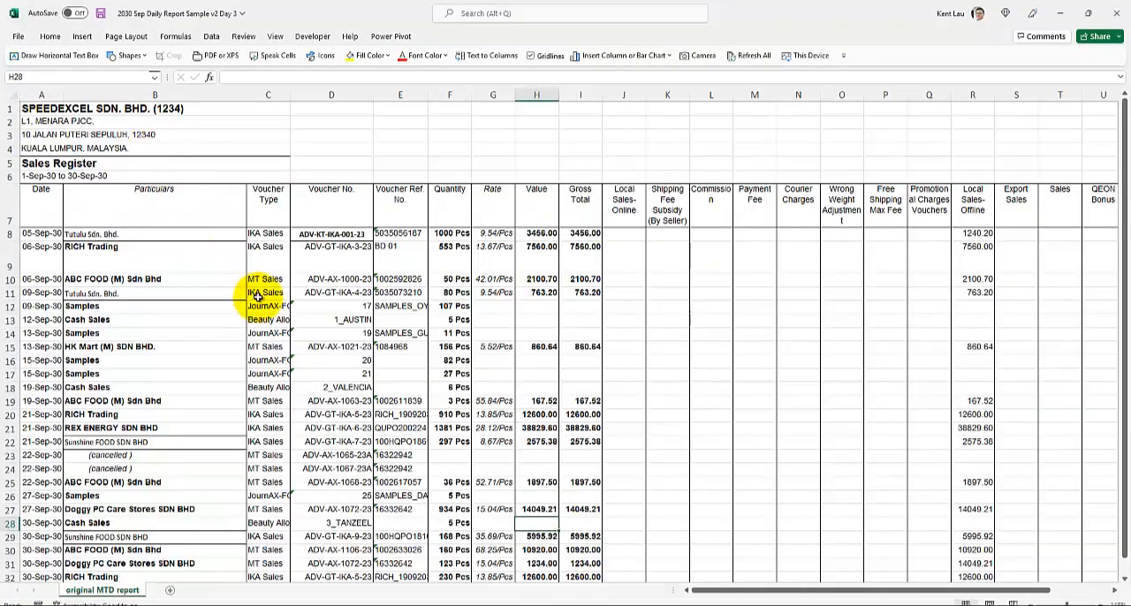
click(537, 234)
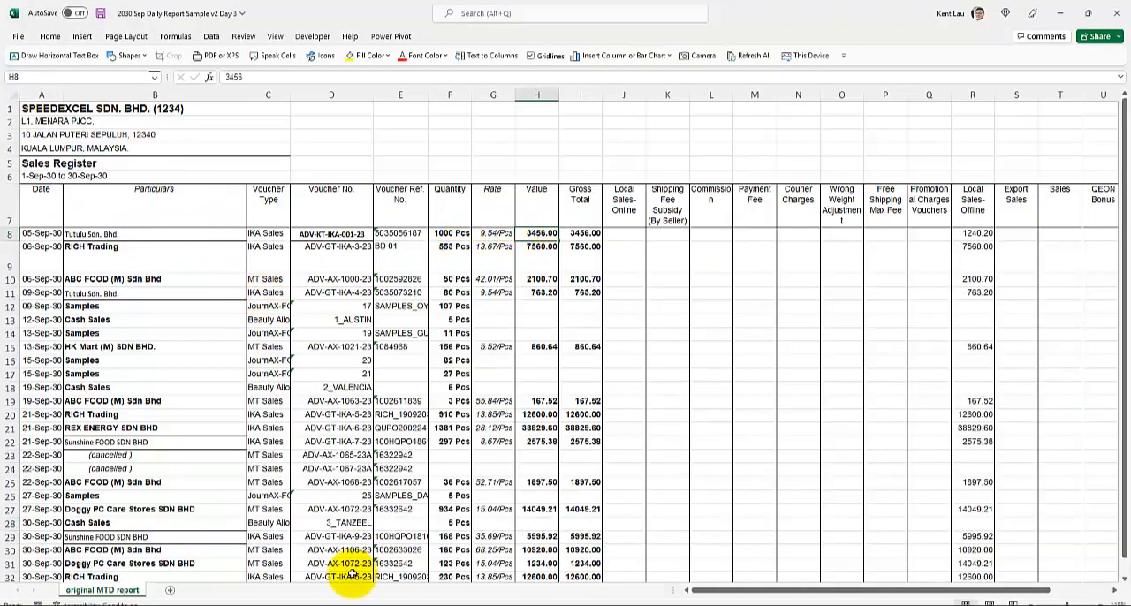
Compare the added Doggy PC Care Stores entry in row 25 of the refreshed Sep table with row 31 of the Day 3 report
mouse_move(349, 601)
click(269, 583)
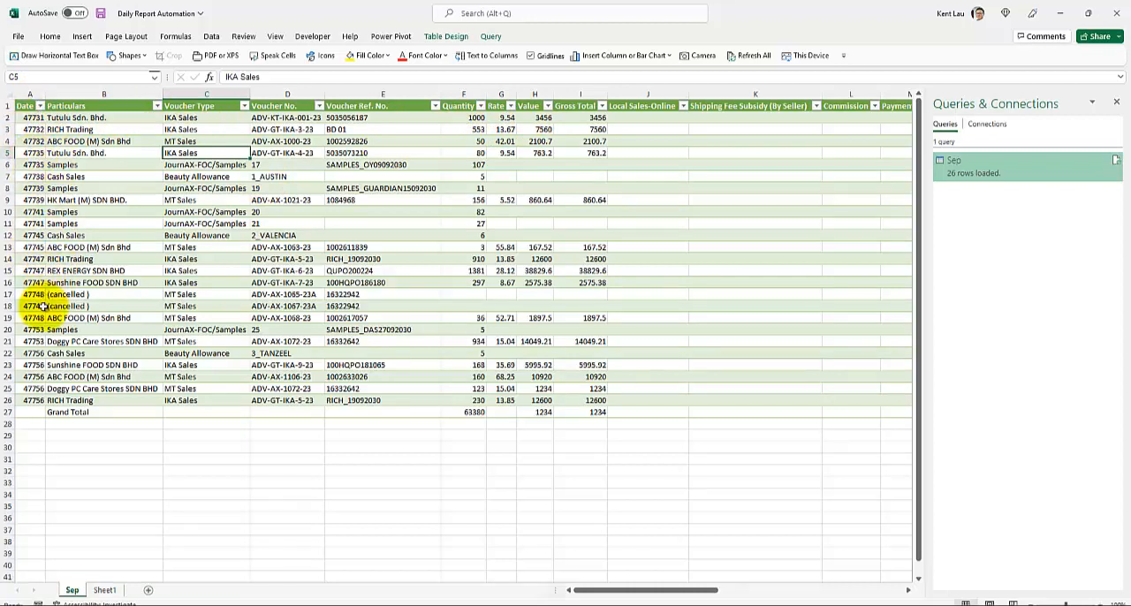
click(7, 389)
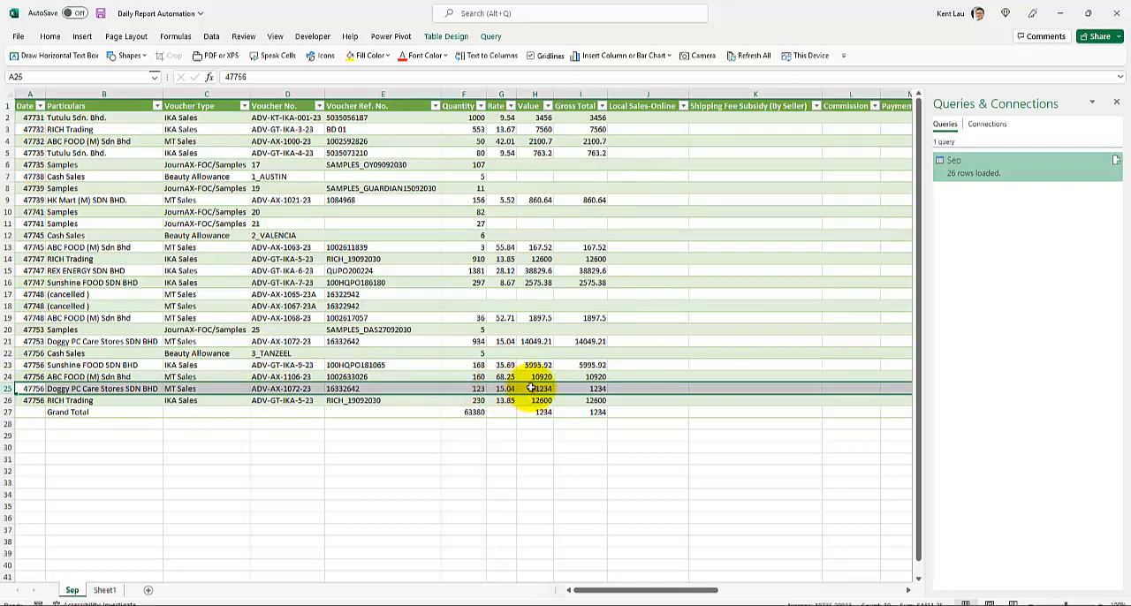
mouse_move(328, 598)
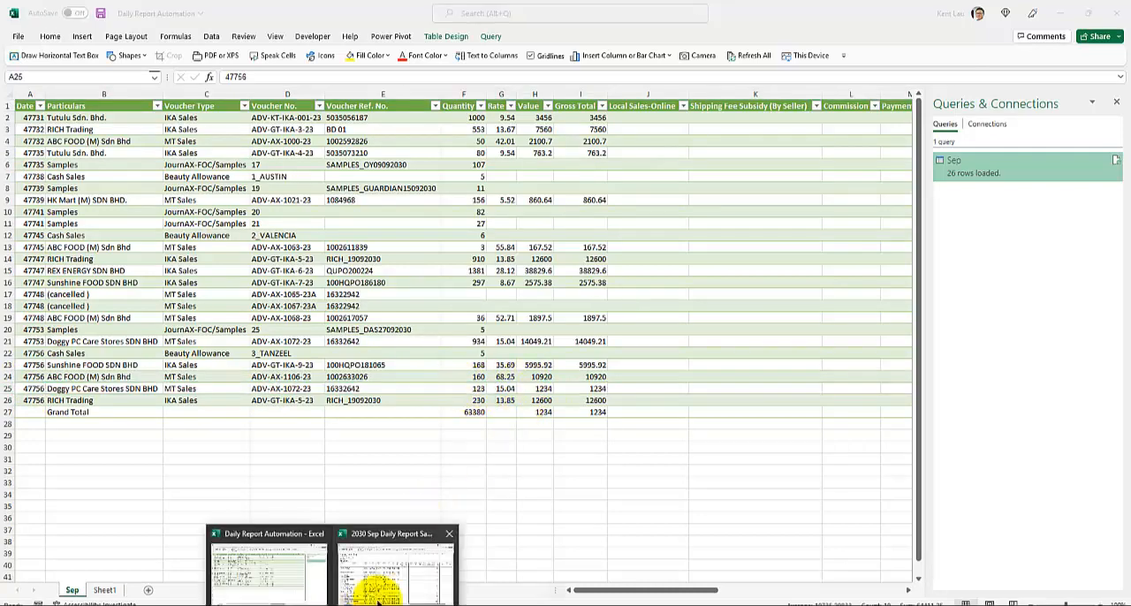
click(436, 576)
scroll(436, 576, down, 3)
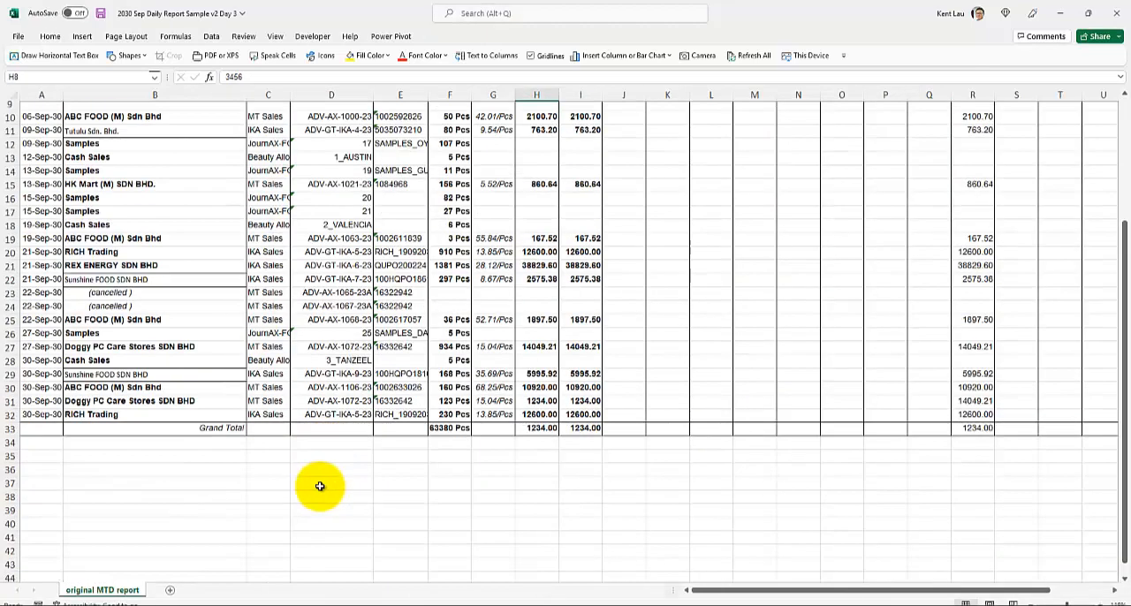
click(71, 401)
scroll(132, 398, up, 3)
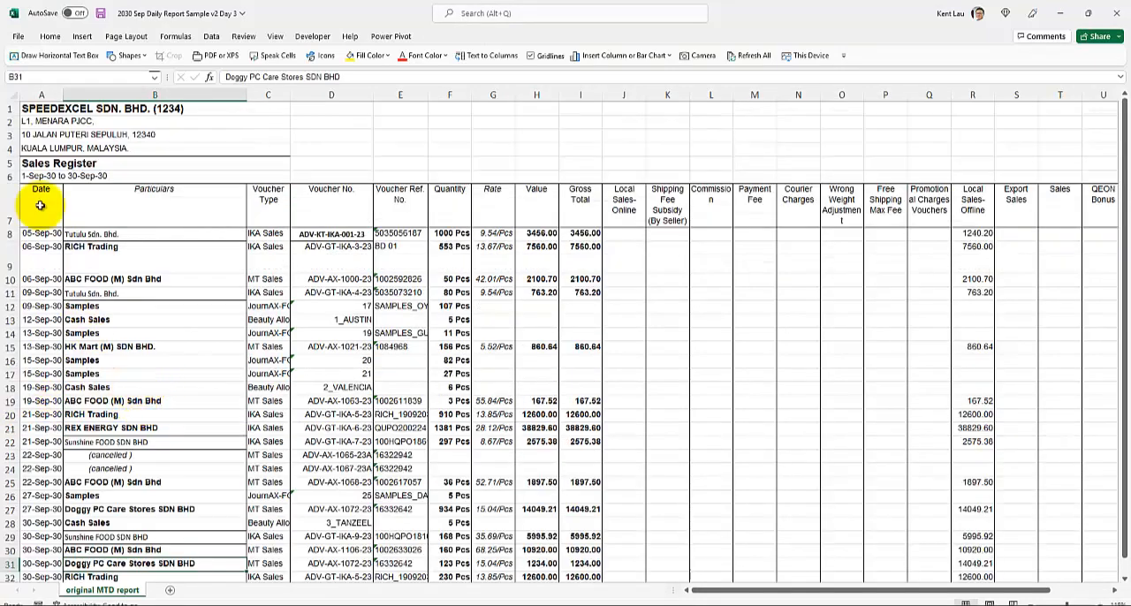
Try cleaning the Day 3 report manually by removing header rows 1 to 6 and columns Local Sales-Online through Discount, and undo the changes
drag(7, 108, 7, 181)
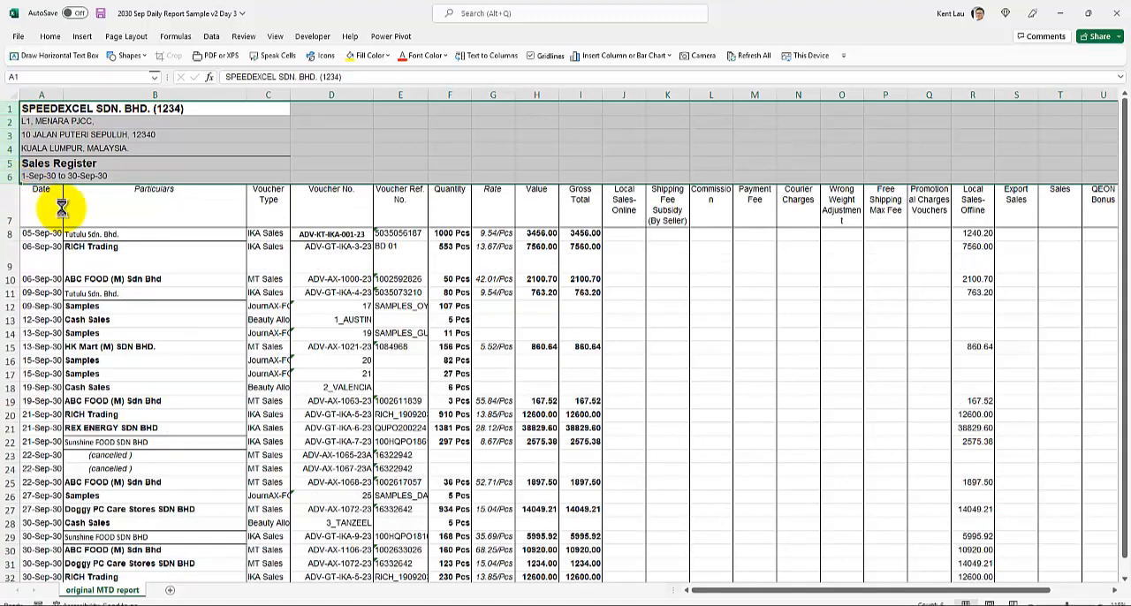
key(ctrl+minus)
click(155, 277)
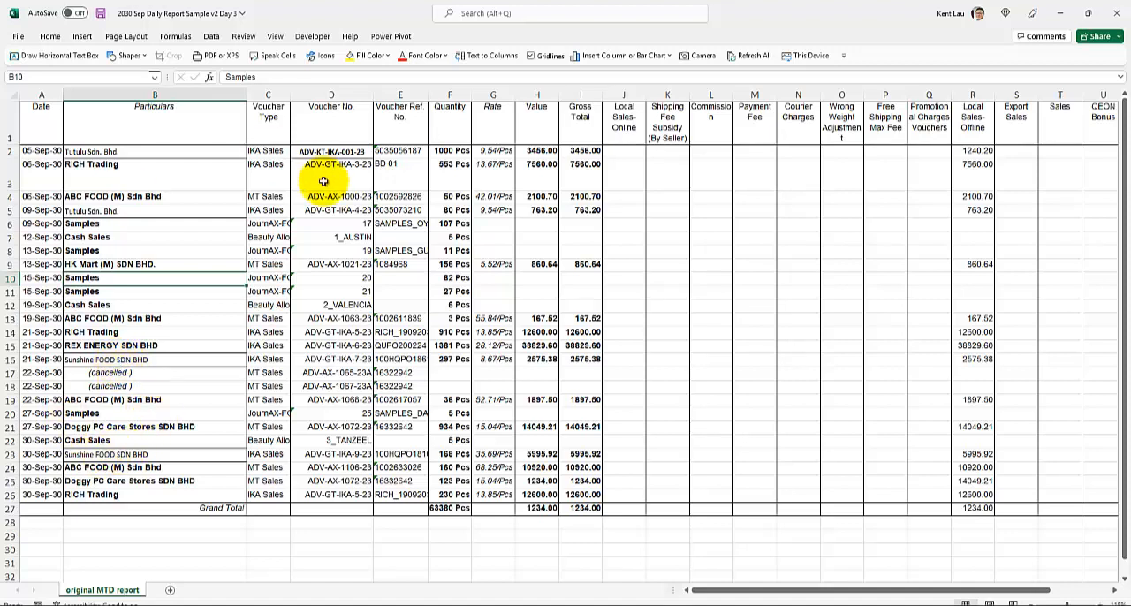
click(619, 95)
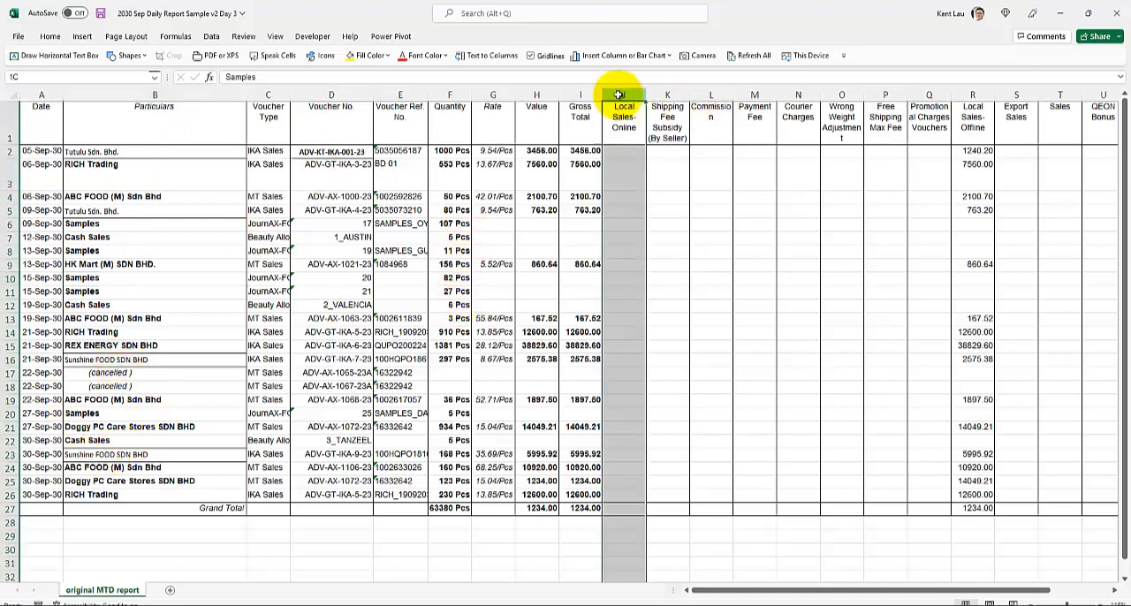
drag(619, 95, 928, 98)
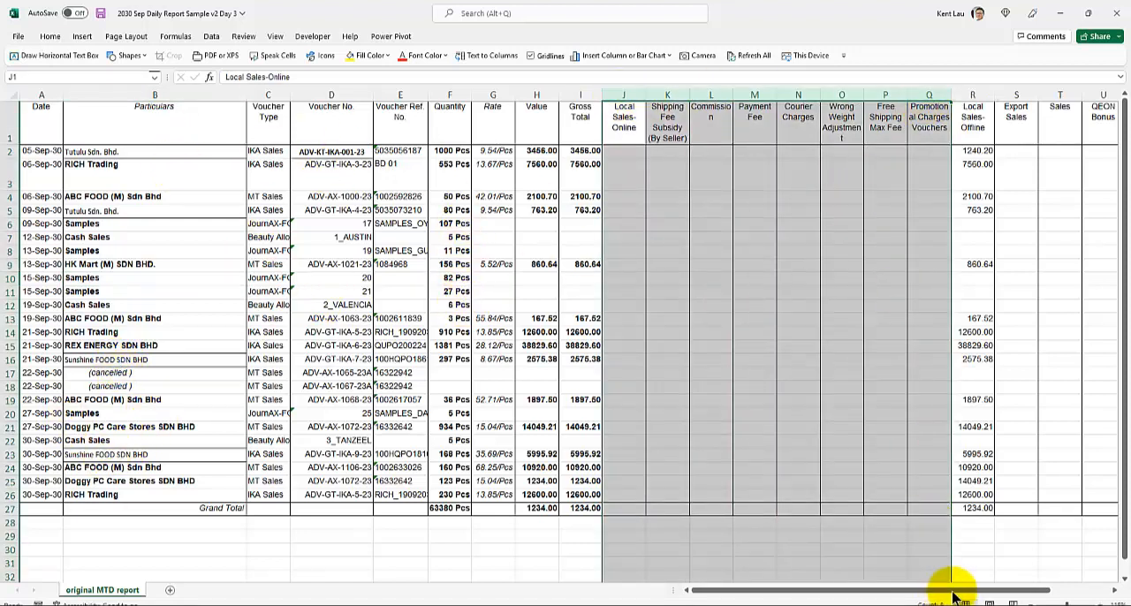
drag(955, 593, 1011, 594)
shift+click(1082, 95)
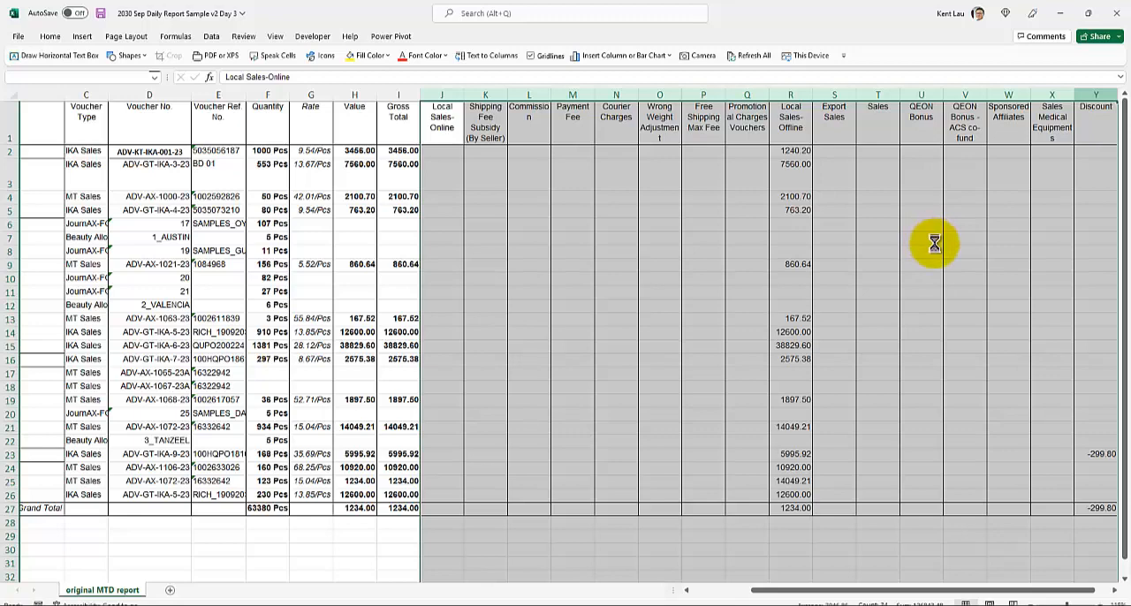
key(ctrl+z)
click(917, 264)
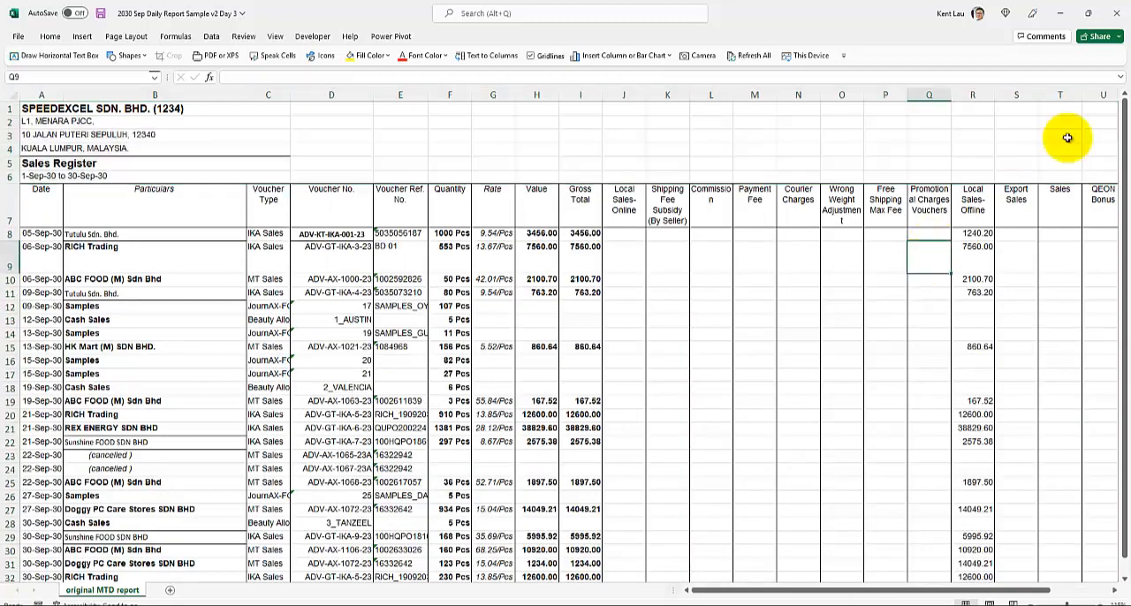
Close the Day 3 report with its changes saved and return to the Sep sheet of the Daily Report Automation workbook
click(1117, 15)
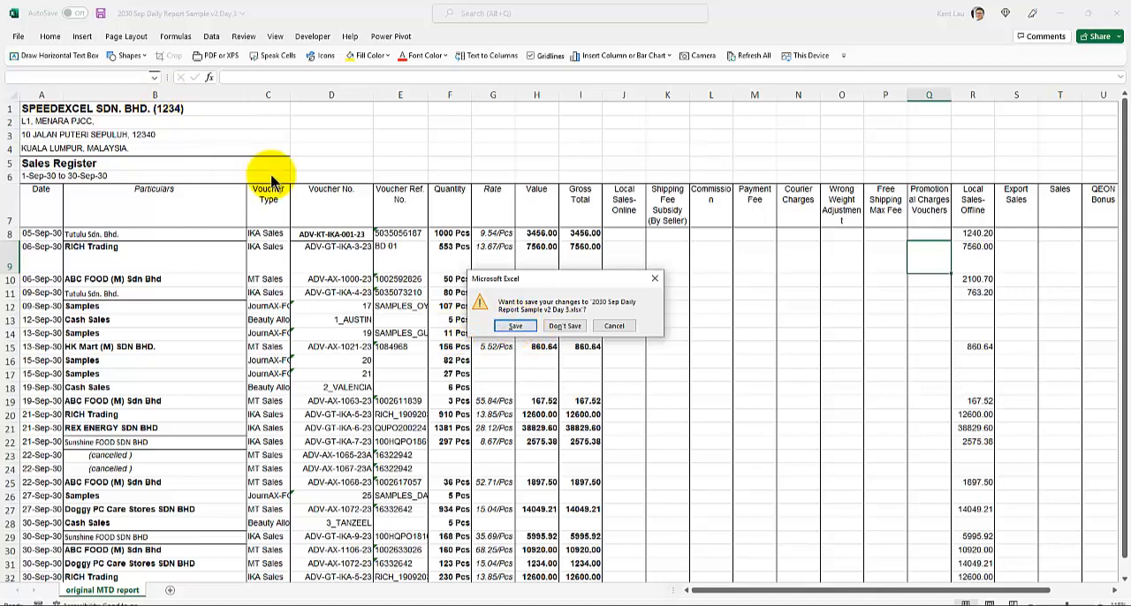
click(513, 326)
click(376, 377)
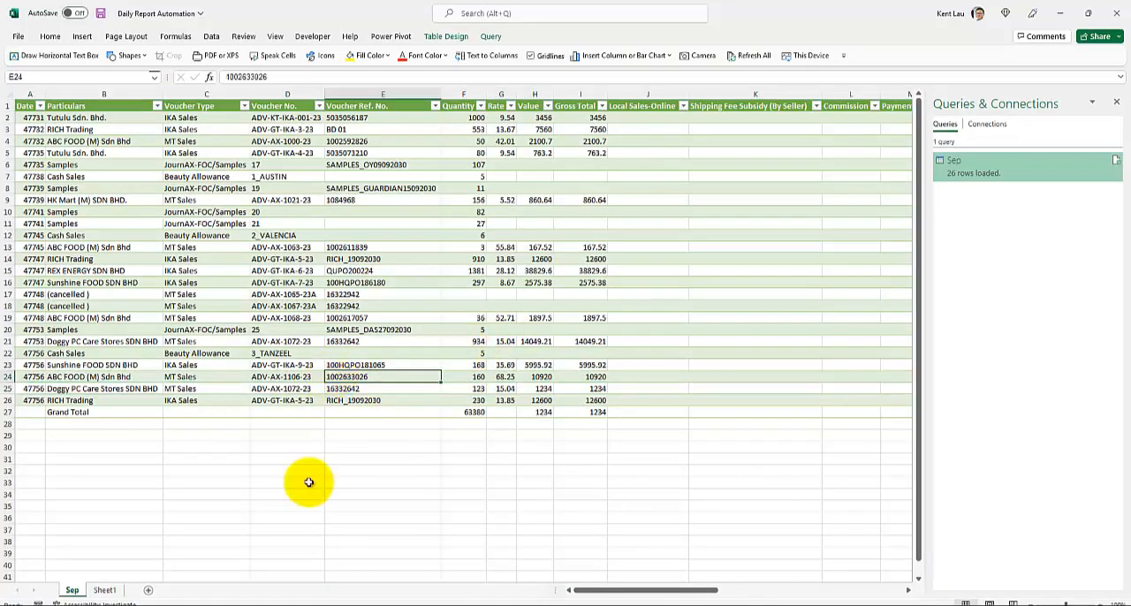
Review the report files in the Sep folder and go back to the refreshed Sep table in the Daily Report Automation workbook
click(294, 601)
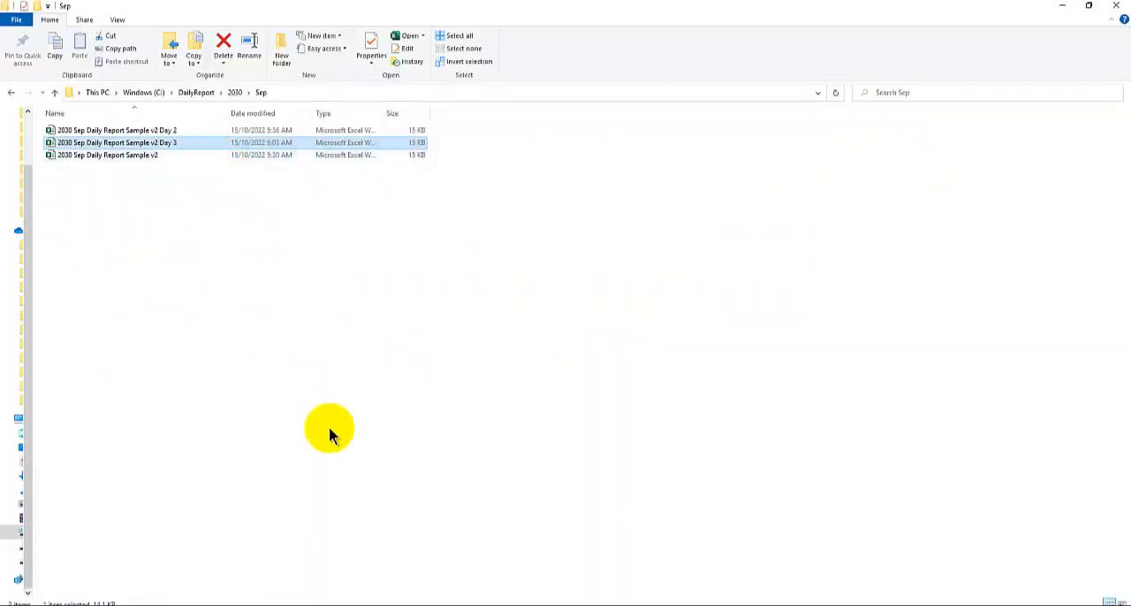
click(121, 298)
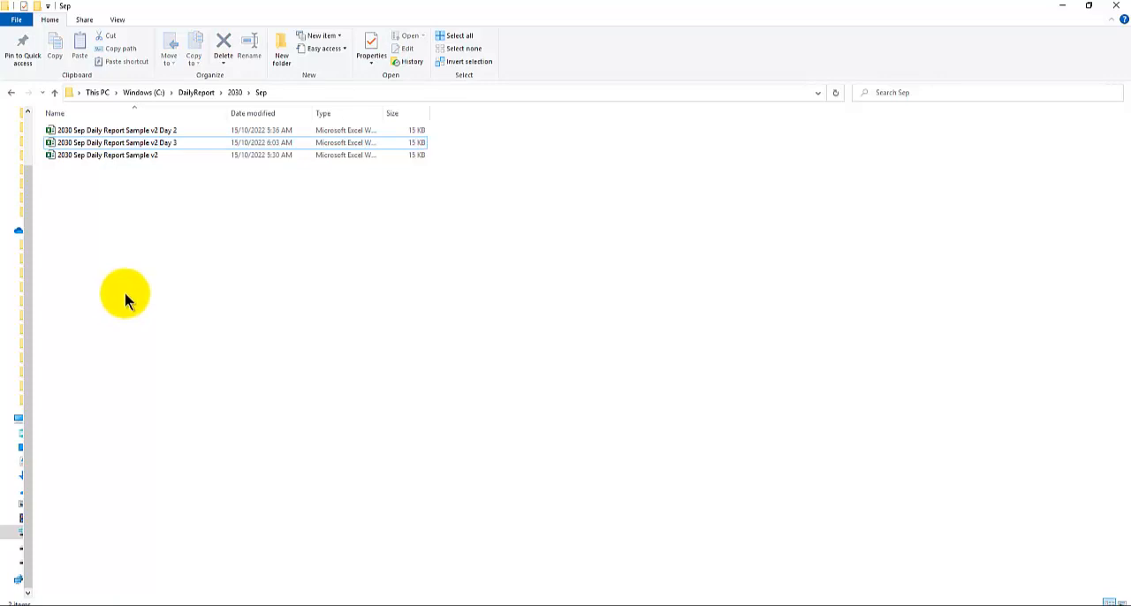
click(328, 601)
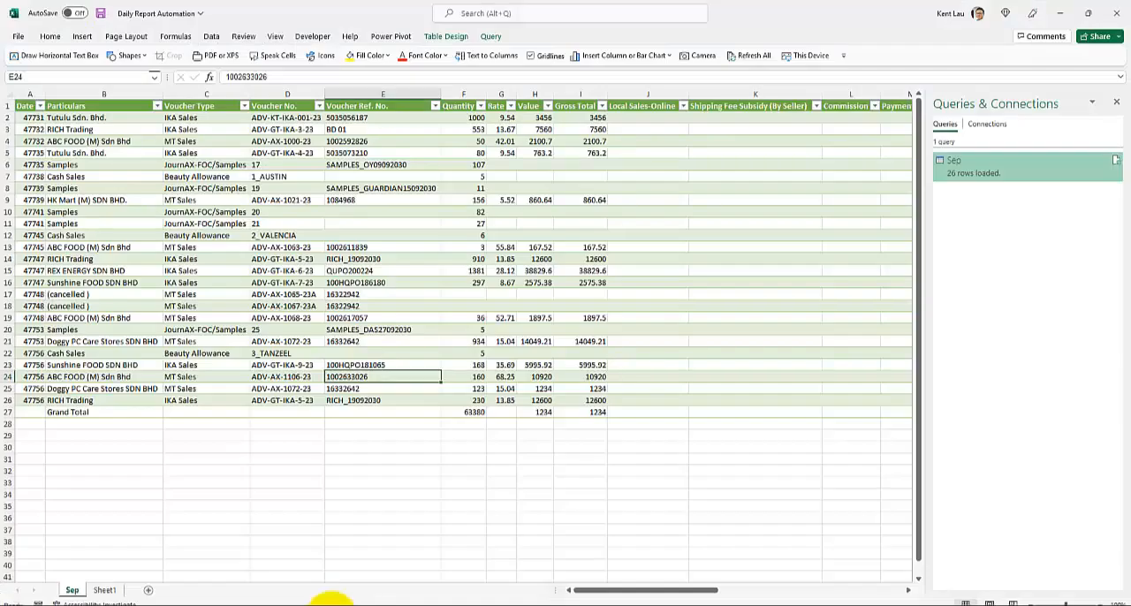
click(155, 257)
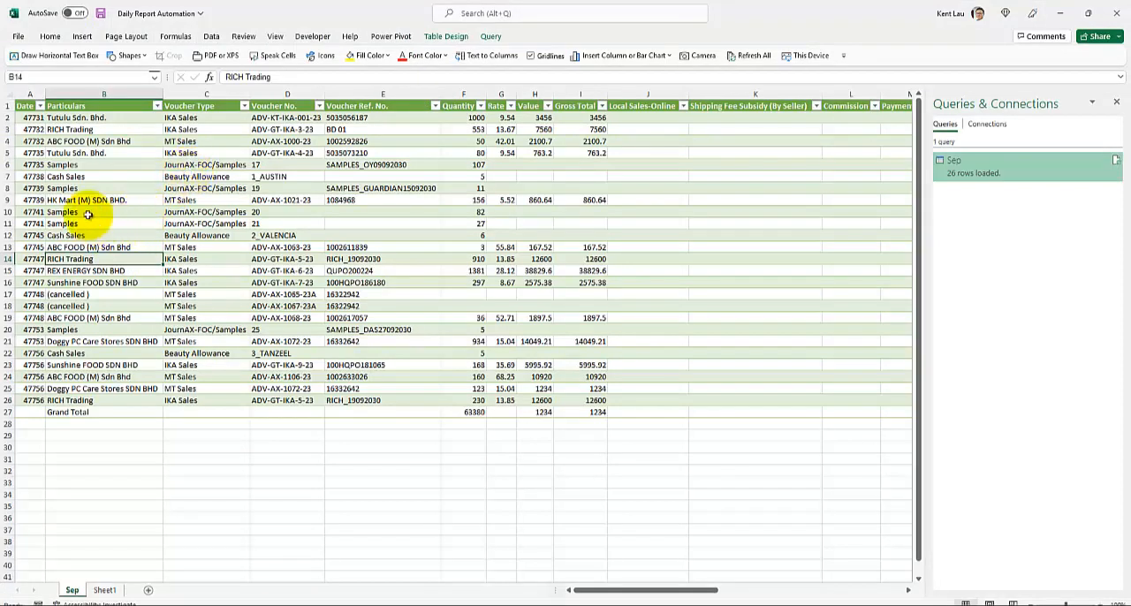
Switch to PowerPoint to review the cleaning tasks on the slide "How to clean your Daily Sales Report faster?"
click(359, 603)
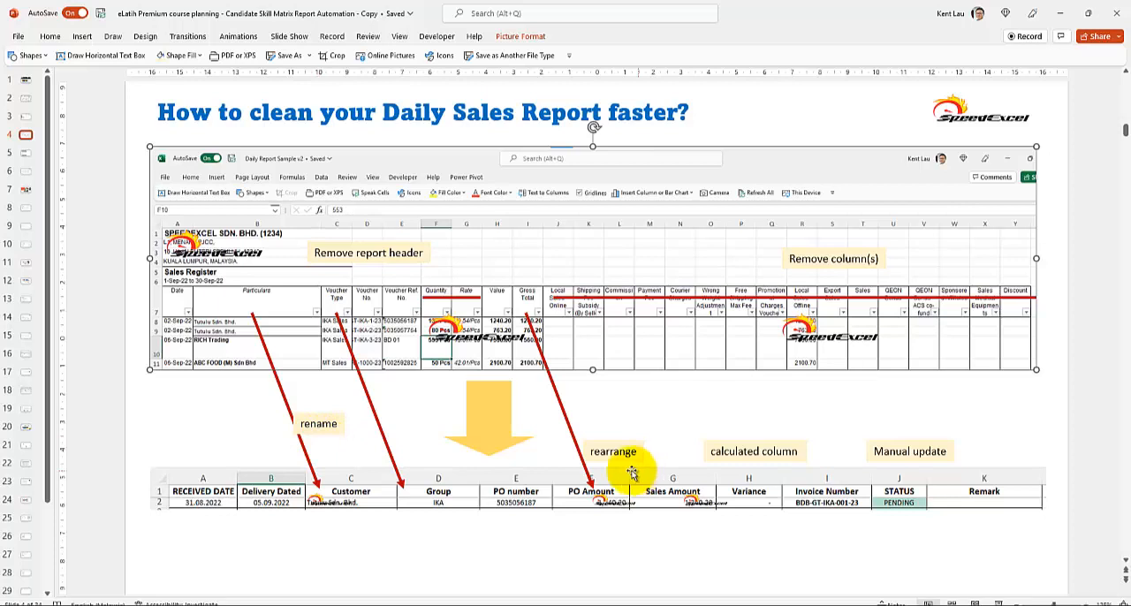
click(286, 547)
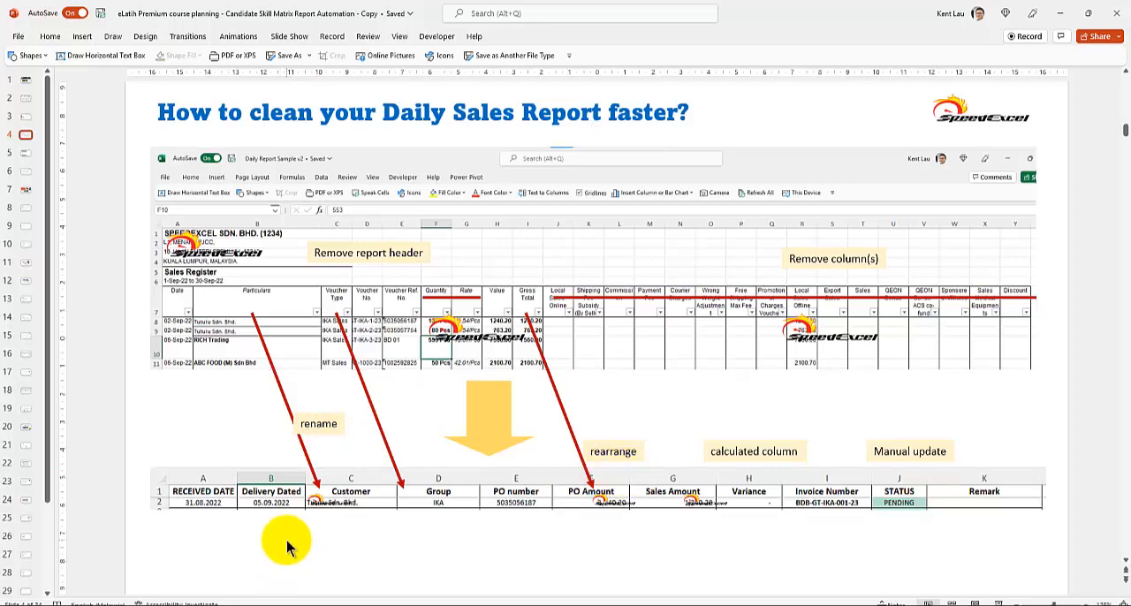